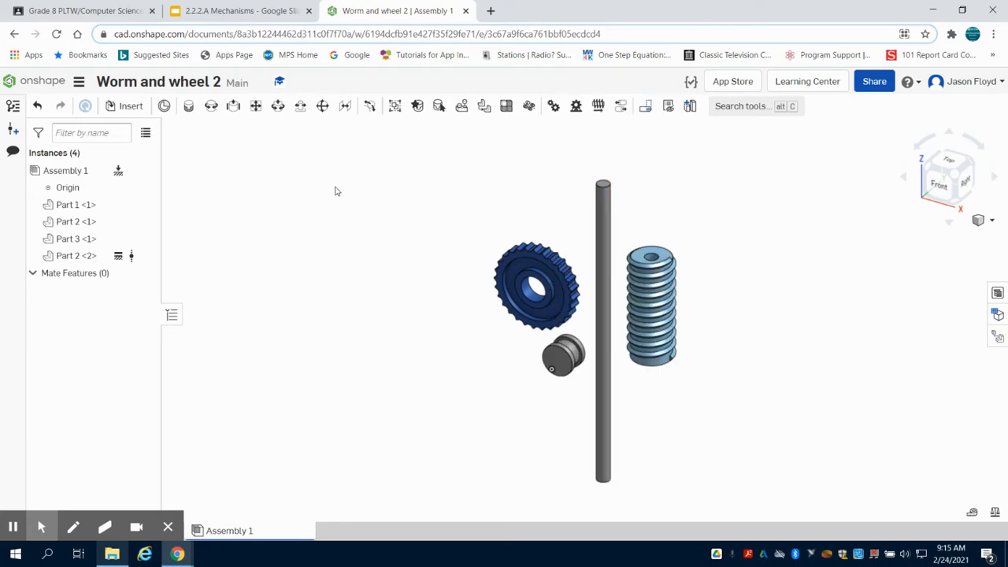
- Add a revolute mate joining the blue wheel's center bore to the middle of the short grooved hub
left_click(211, 105)
scroll(530, 318, "up", 5)
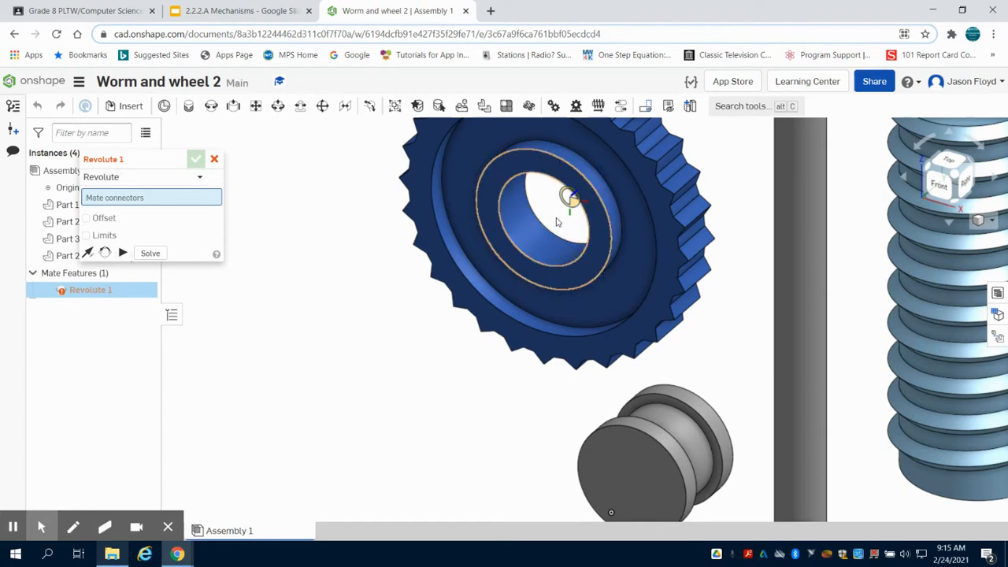
left_click(555, 221)
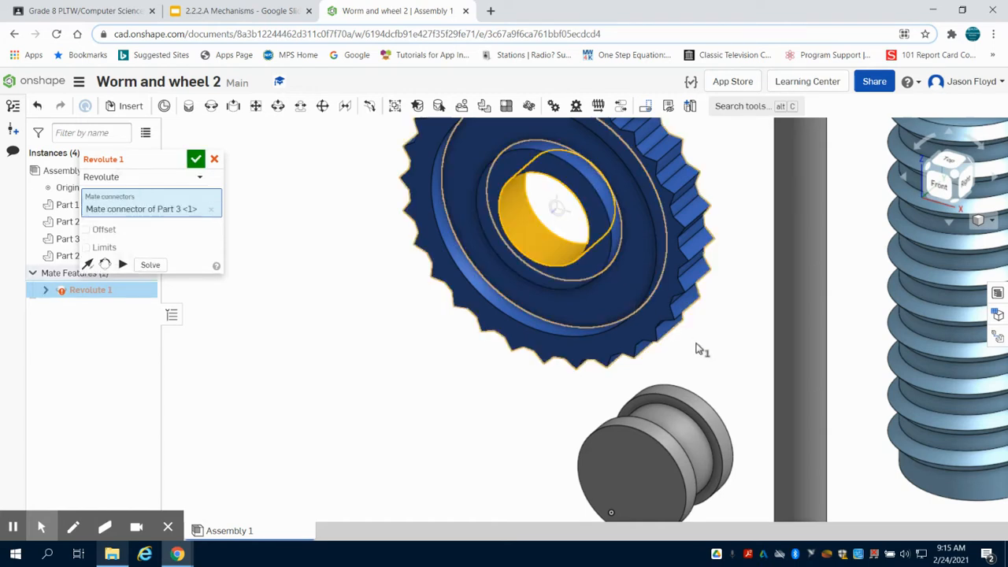
scroll(702, 348, "down", 4)
right_click_drag(694, 459, 698, 465)
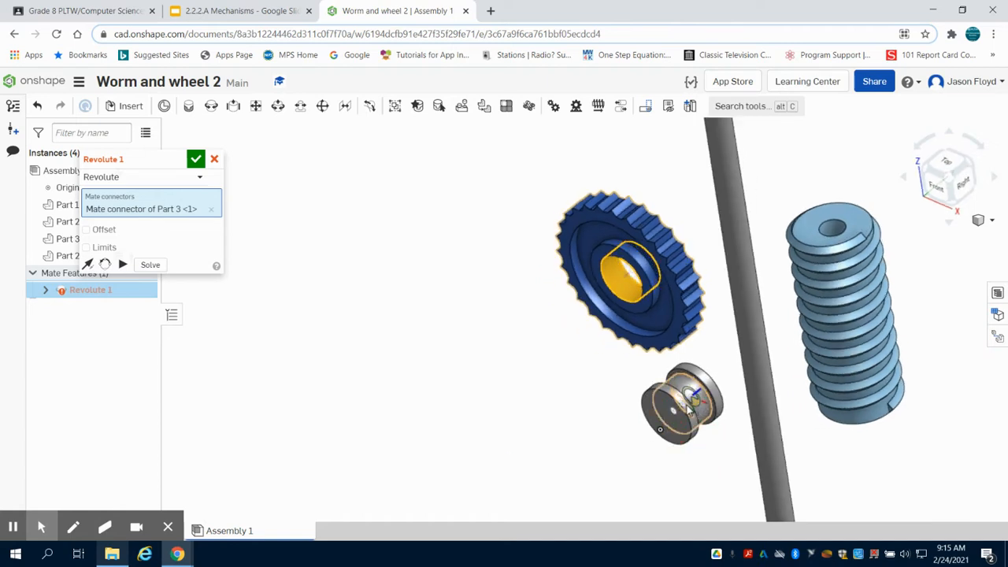
left_click(685, 408)
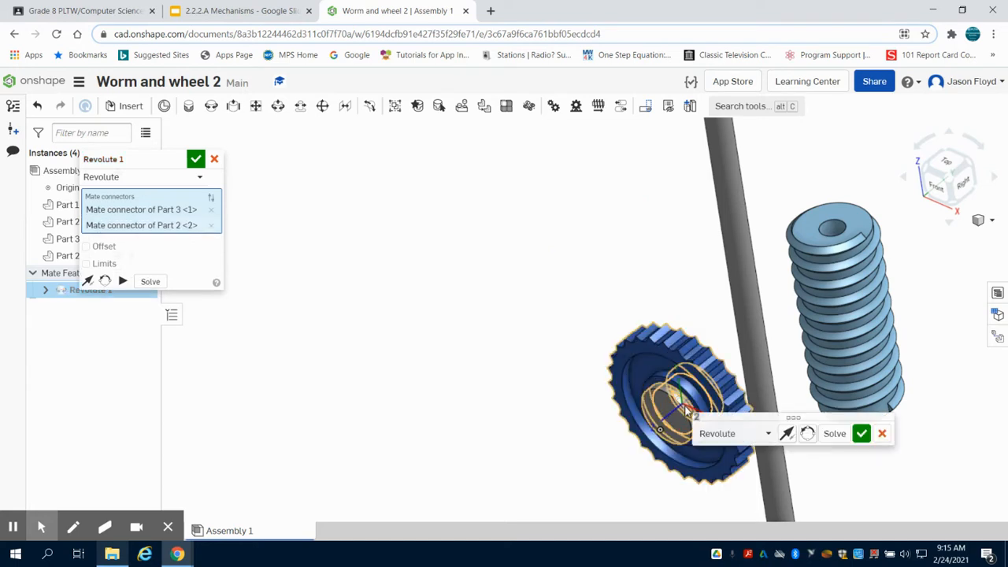
left_click(861, 433)
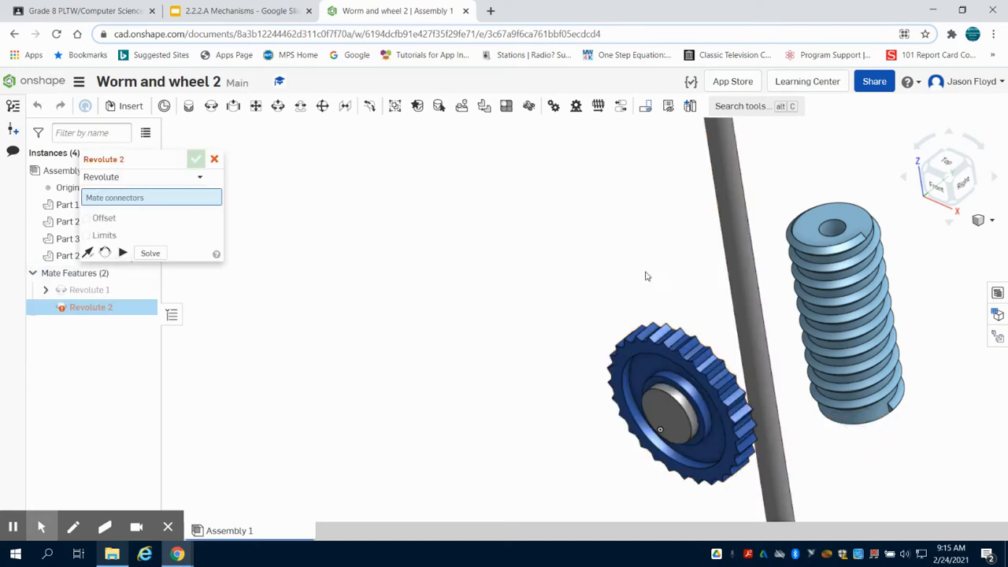
scroll(649, 279, "down", 3)
left_click(953, 174)
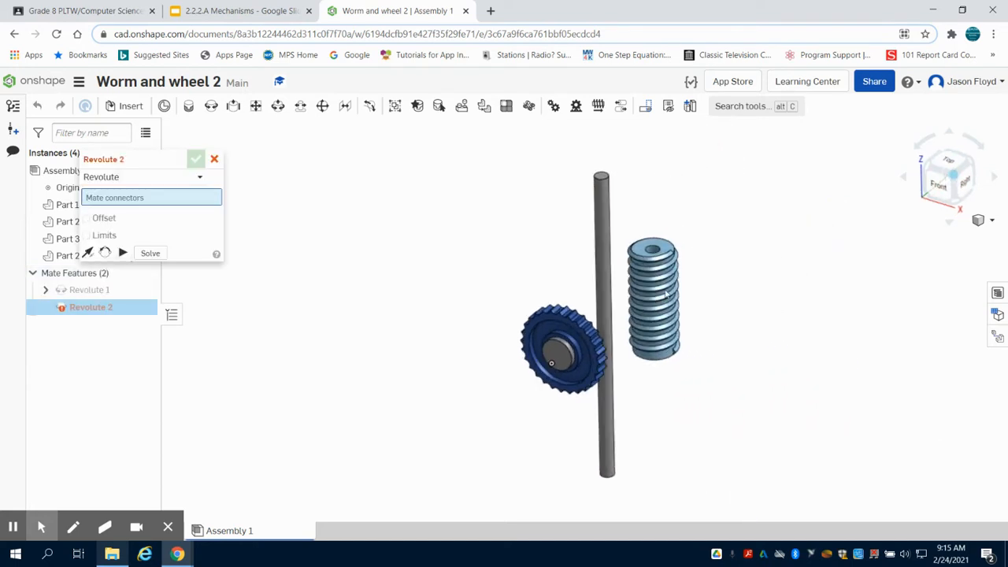
left_click(214, 160)
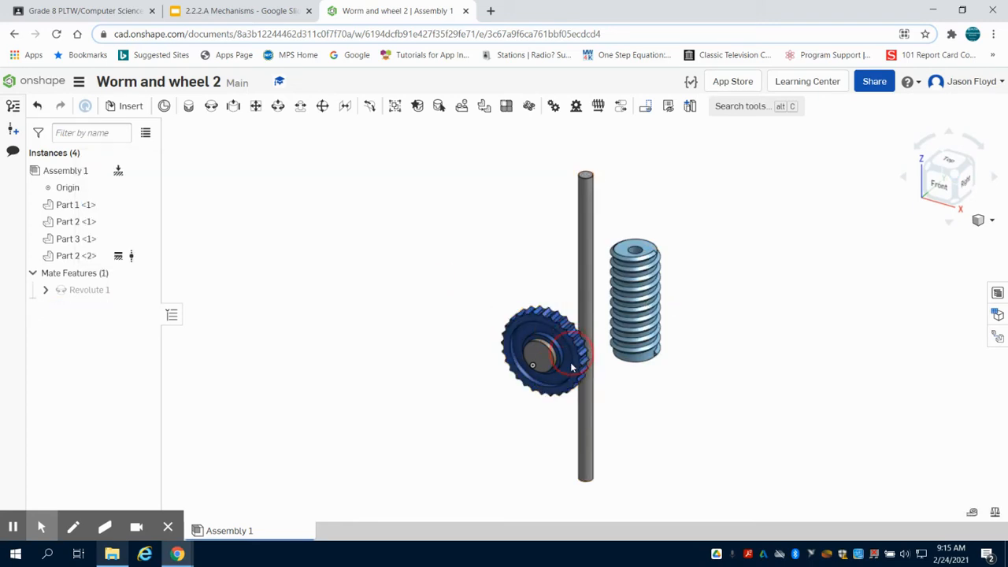
left_click_drag(570, 363, 603, 326)
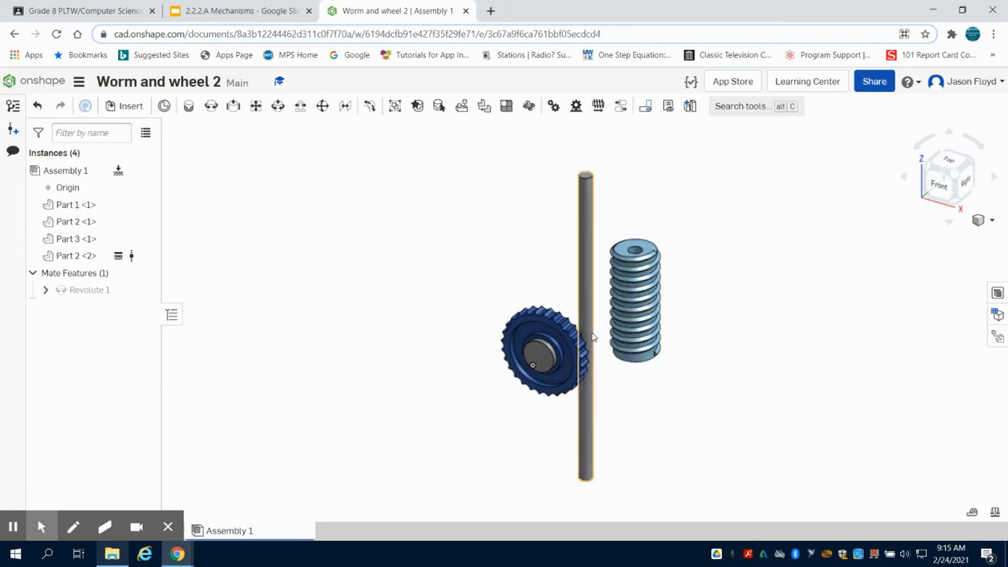
- Add a revolute mate between the long shaft's midpoint and the worm's end hole, with a 1 in Z offset
left_click(211, 105)
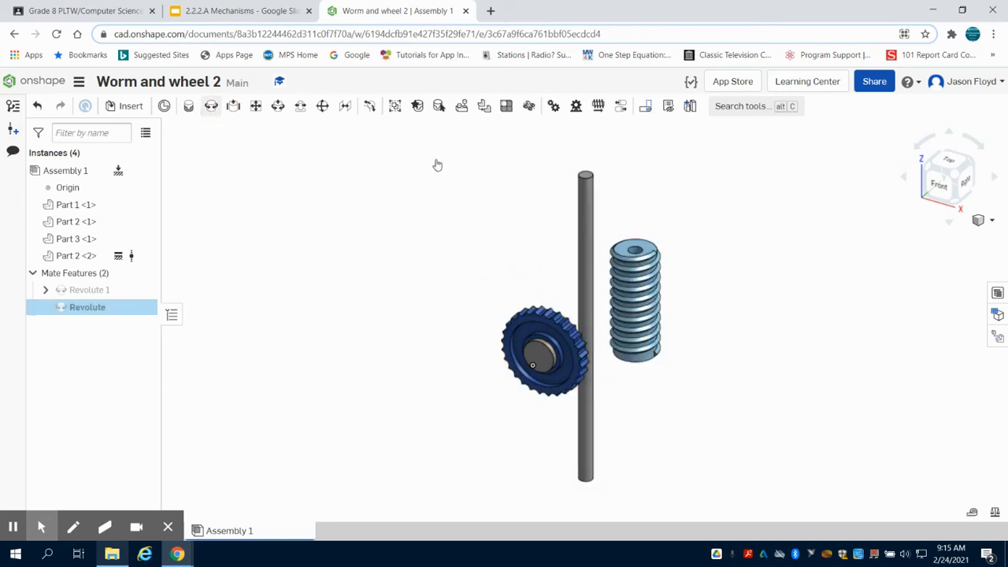
left_click(589, 312)
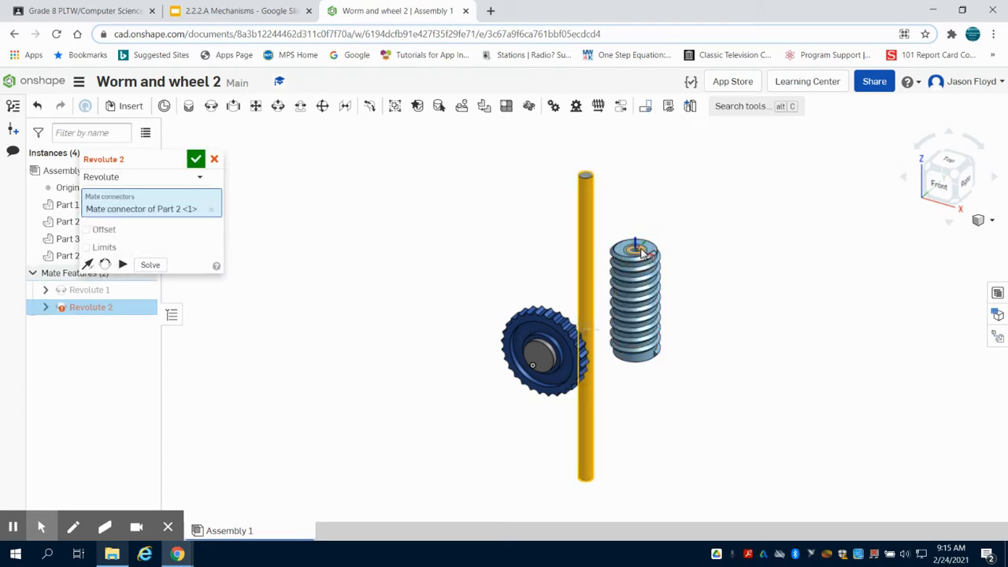
left_click(639, 249)
left_click(86, 246)
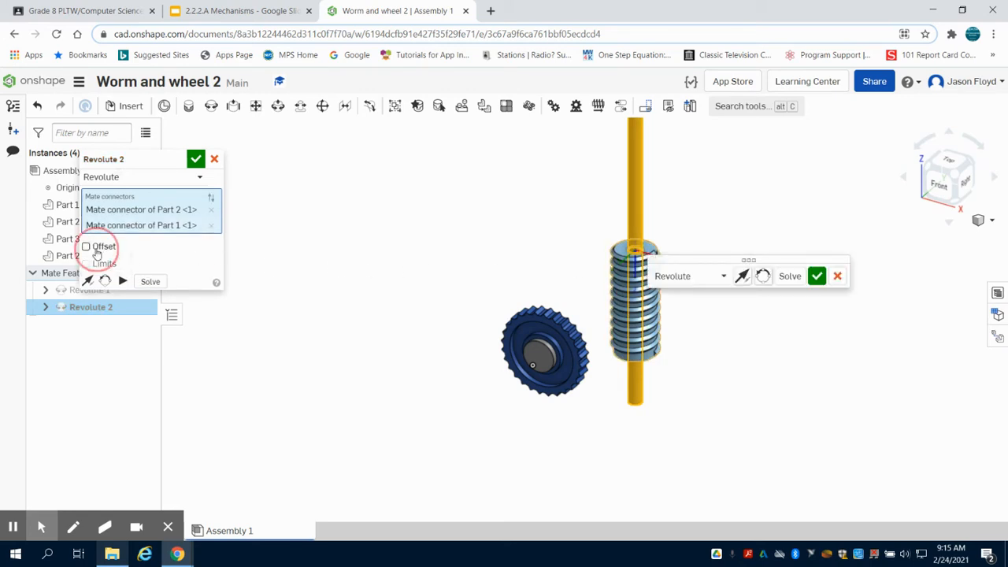
left_click(186, 265)
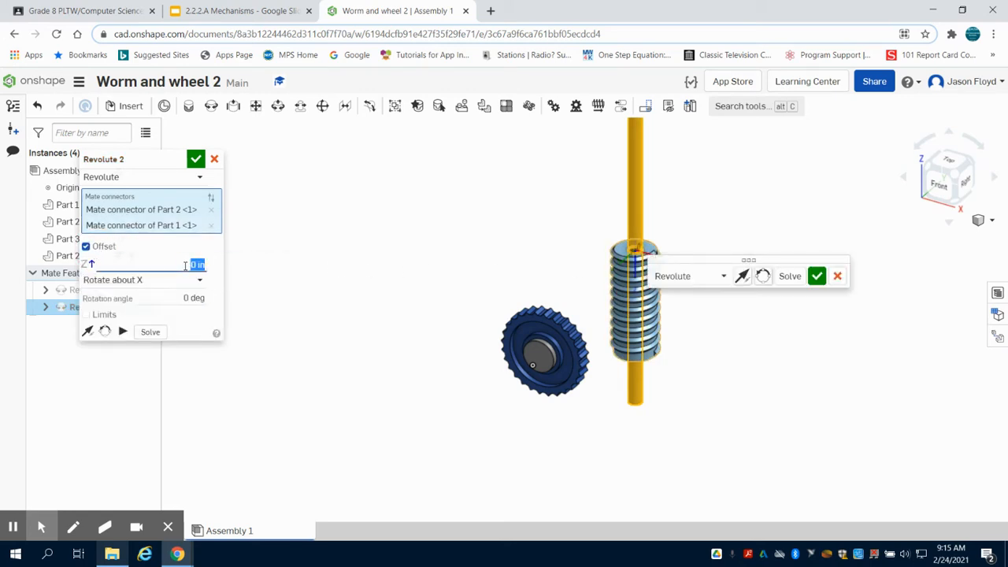
key("Up")
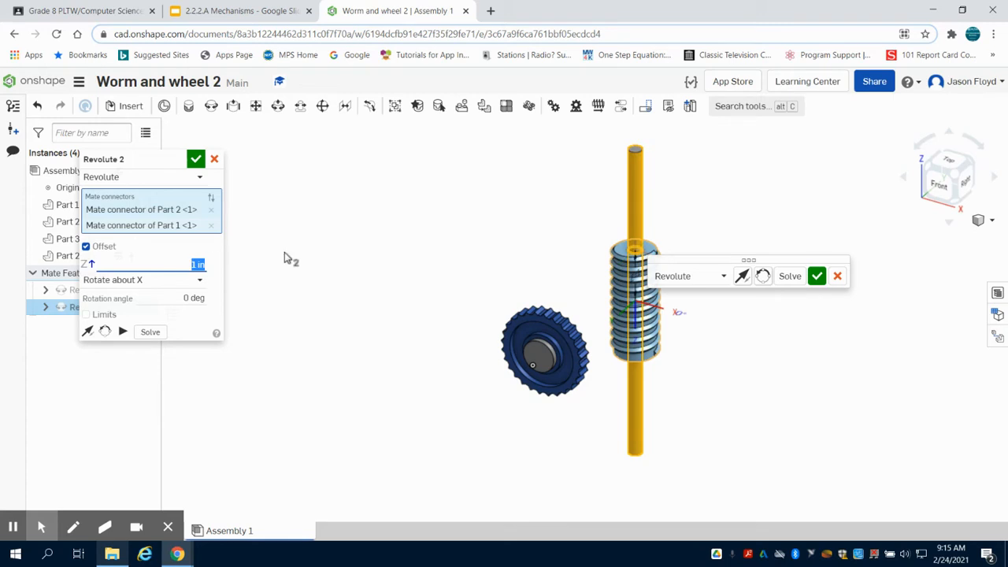
left_click(817, 276)
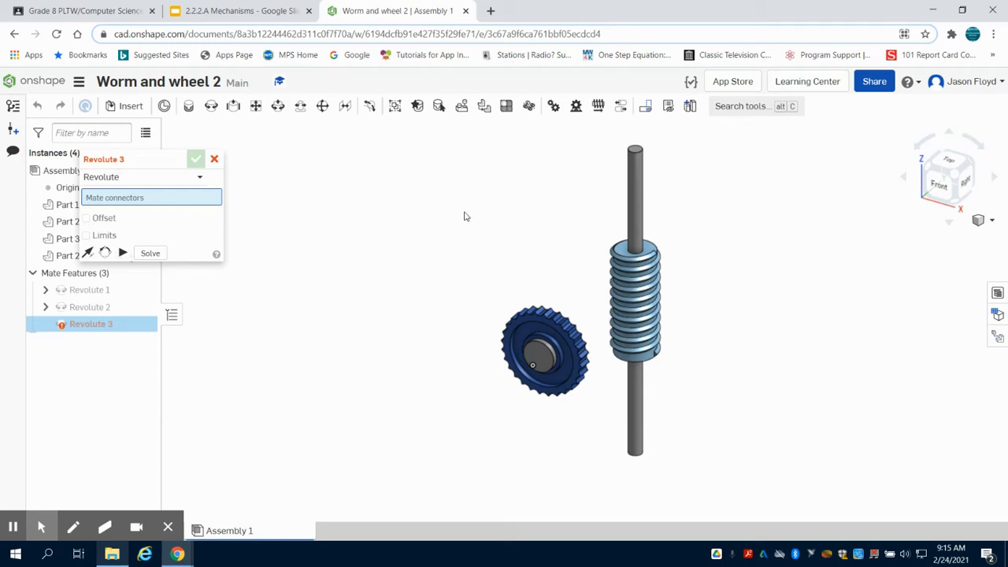
left_click(215, 160)
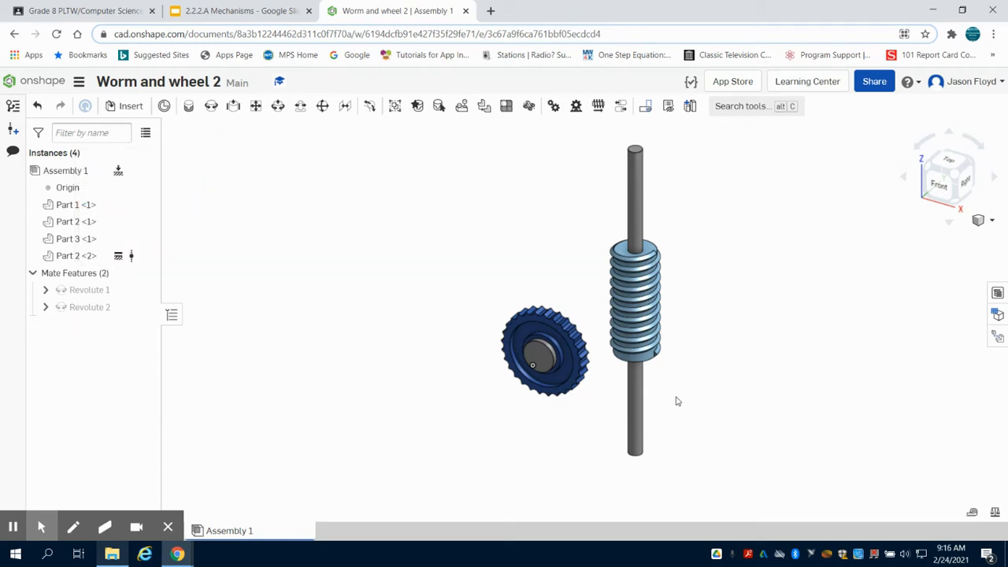
- Rotate the shaft and worm 90 degrees to lie horizontally and move them up above the wheel
left_click(650, 396)
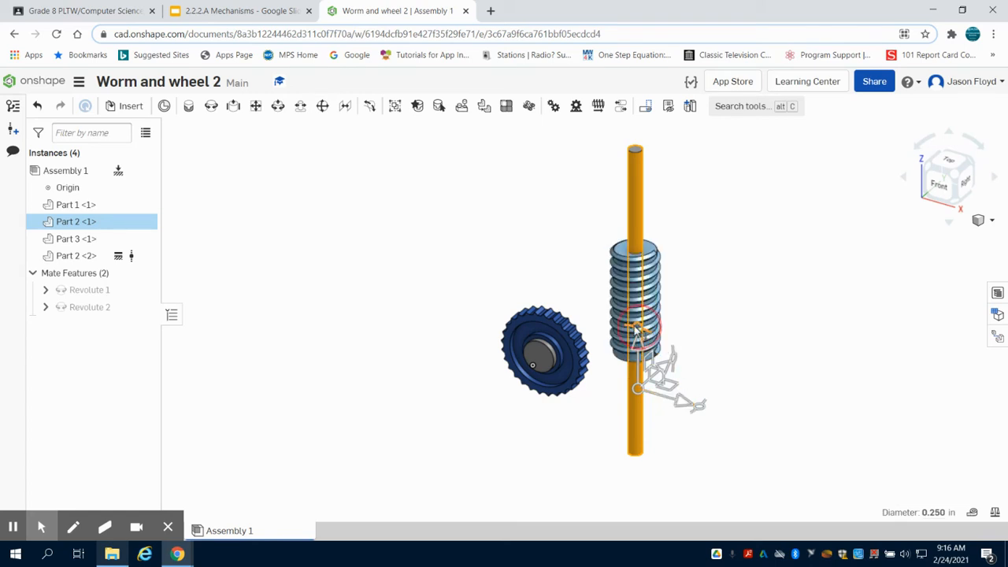
left_click_drag(636, 331, 570, 371)
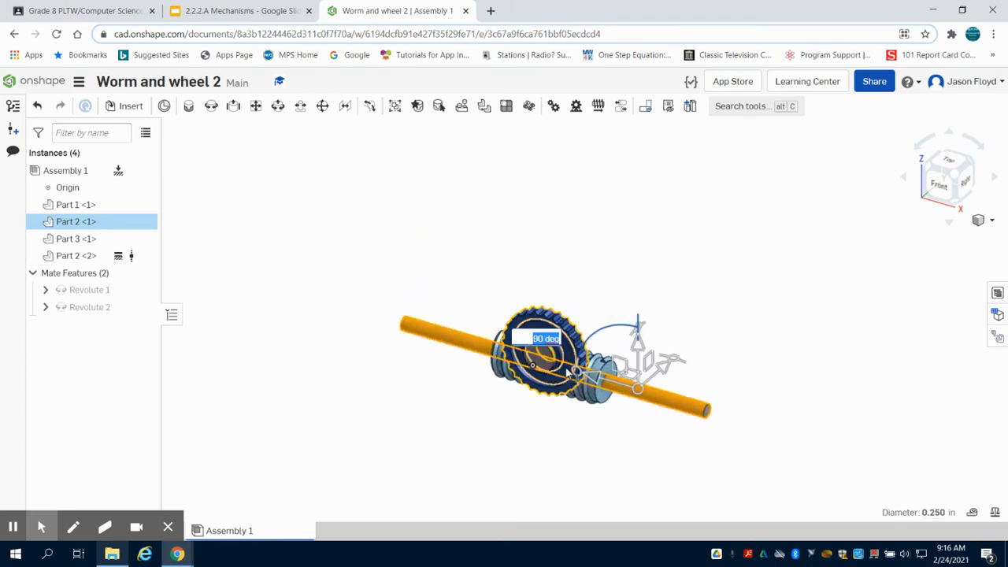
left_click(471, 441)
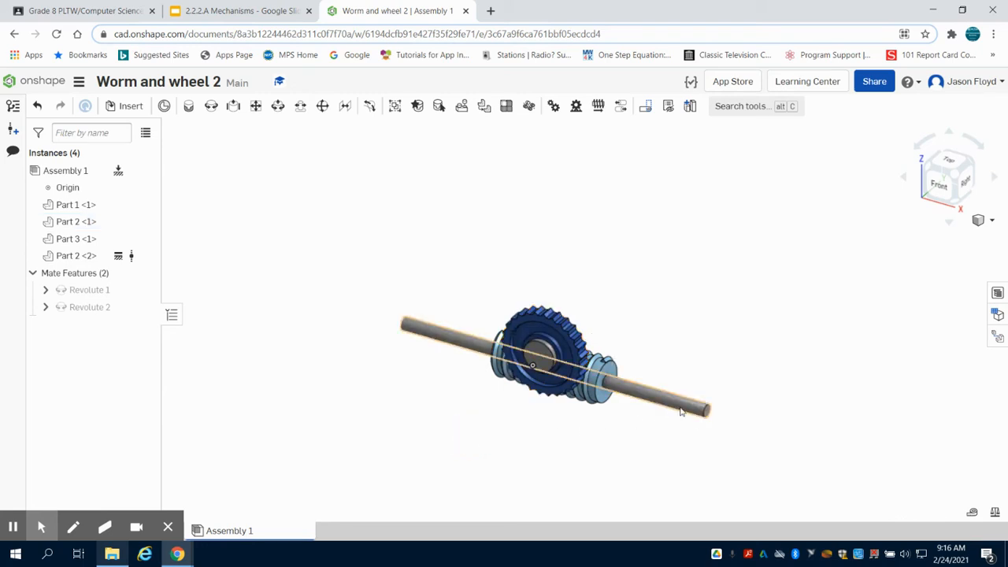
left_click_drag(672, 410, 676, 312)
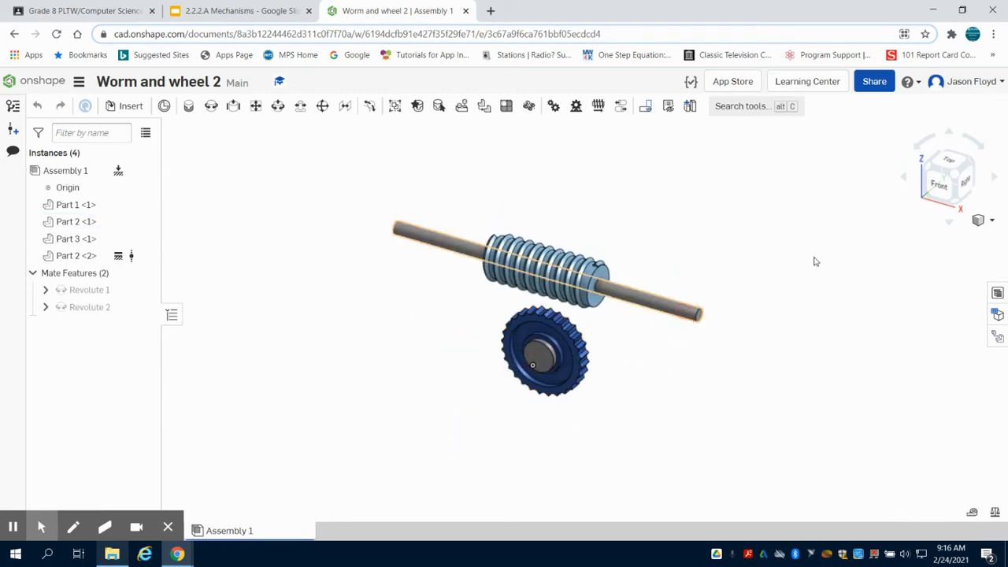
- From the Right view, position the worm and shaft directly on top of the wheel, in line with its teeth
left_click(973, 180)
scroll(778, 358, "down", 5)
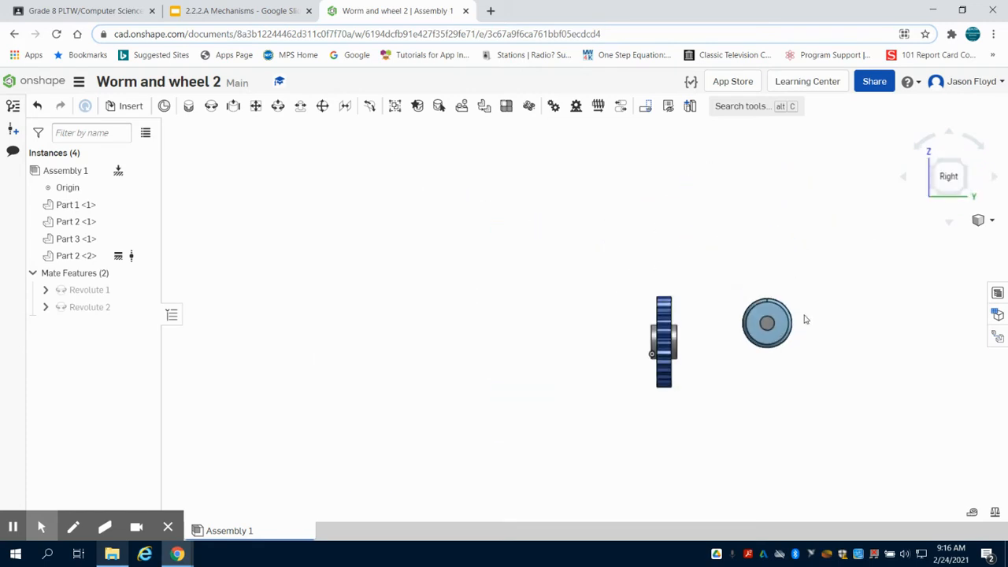
left_click_drag(769, 322, 677, 279)
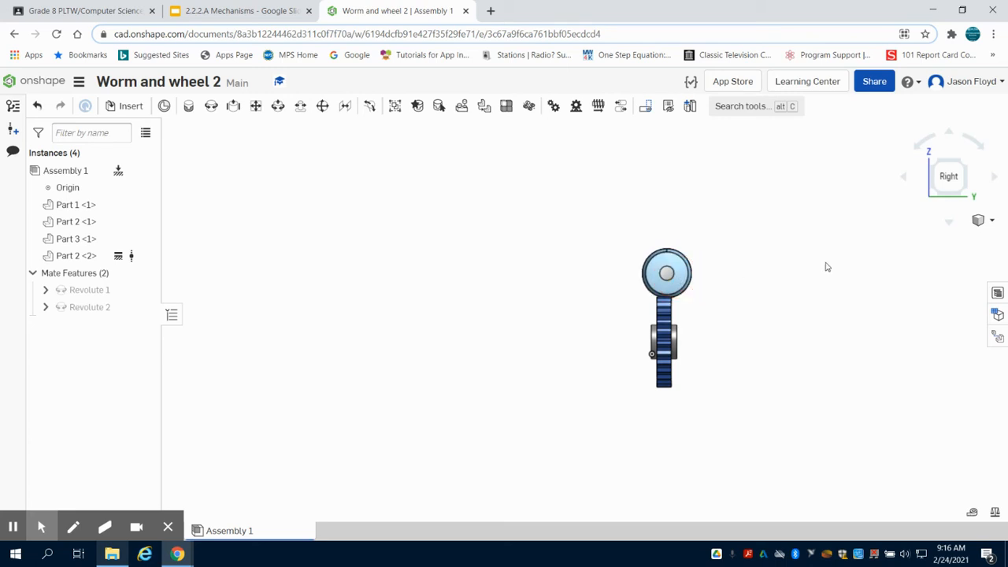
- Shift the shaft and worm lengthwise over the wheel in the Front view and fine-tune their alignment in the Right view
right_click_drag(861, 230, 900, 233)
left_click(934, 182)
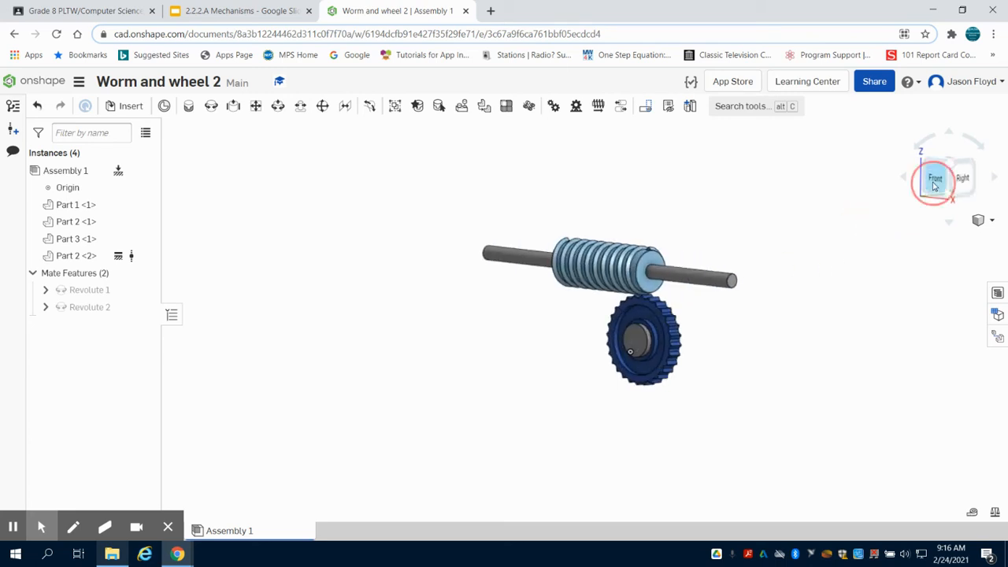
left_click_drag(653, 225, 712, 226)
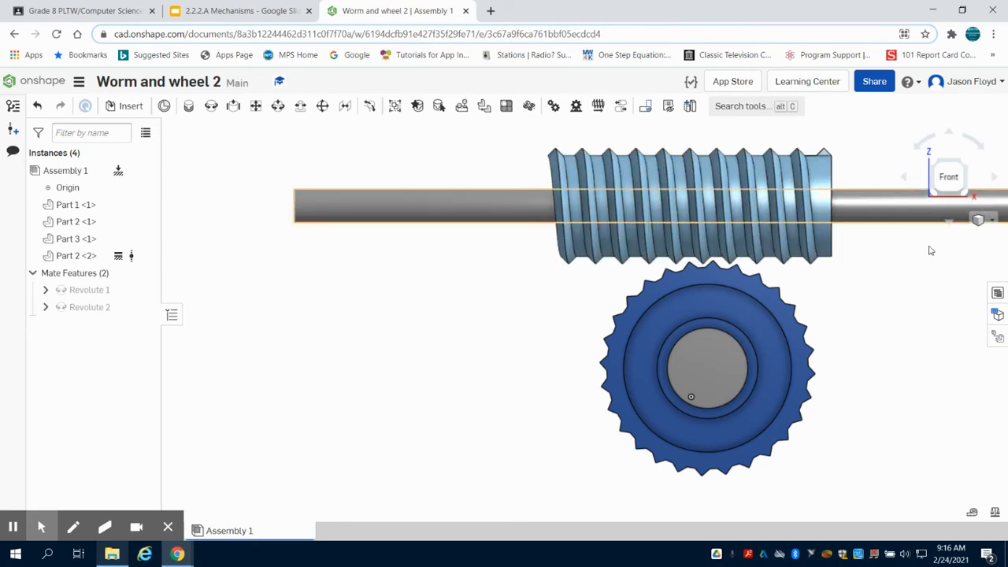
left_click(897, 293)
right_click_drag(849, 299, 841, 298)
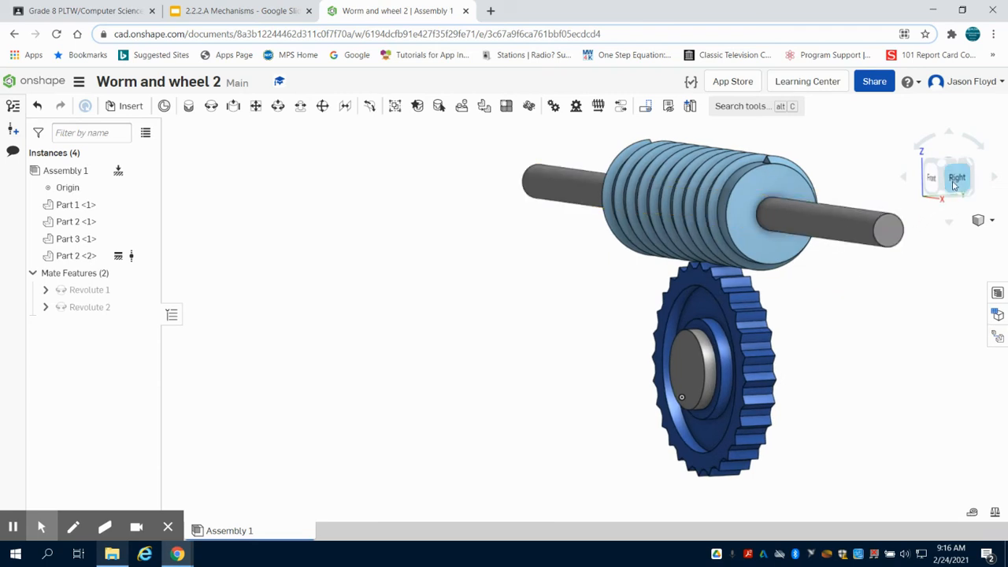
left_click(953, 182)
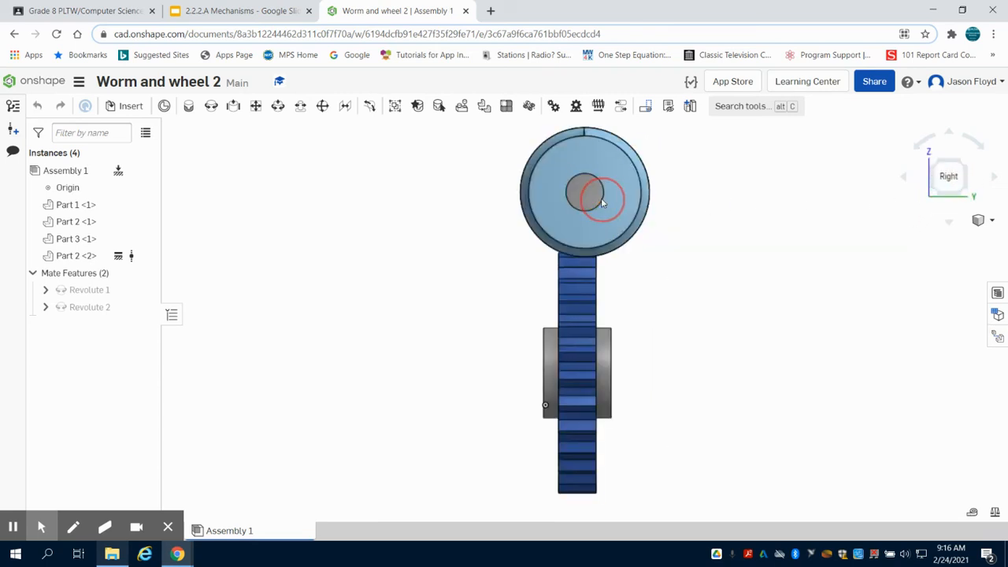
left_click_drag(602, 199, 602, 202)
- Nudge the worm slightly in the Front view until its threads mesh with the wheel's teeth, and check the fit
right_click_drag(888, 224, 930, 217)
left_click(941, 180)
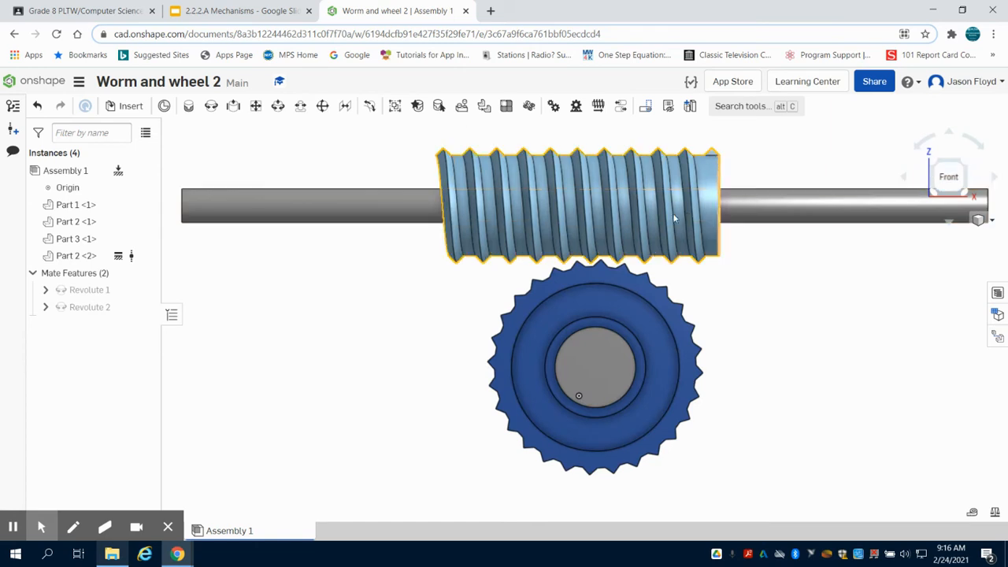
left_click_drag(630, 212, 630, 211)
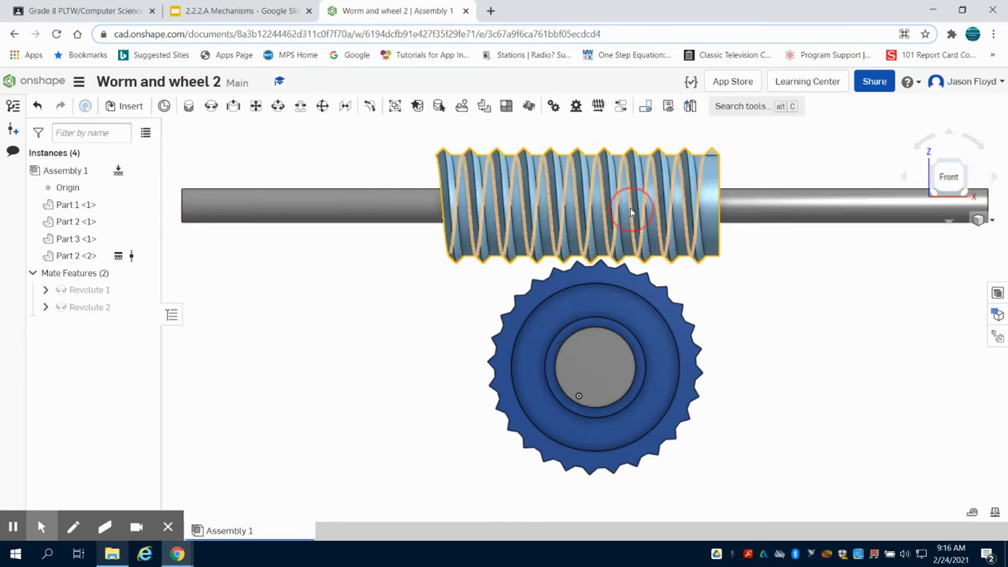
left_click_drag(630, 211, 625, 210)
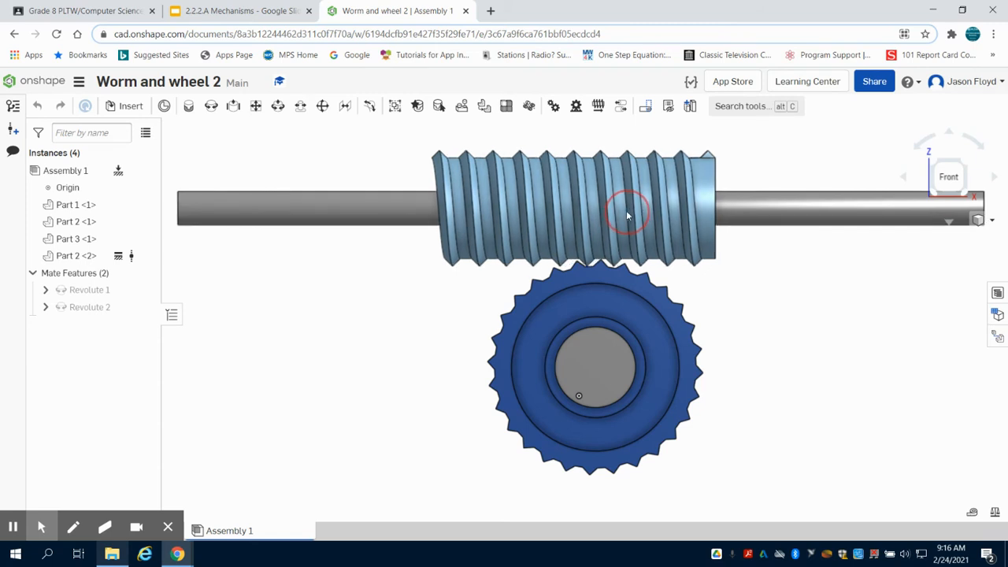
left_click_drag(625, 210, 627, 213)
scroll(759, 309, "down", 2)
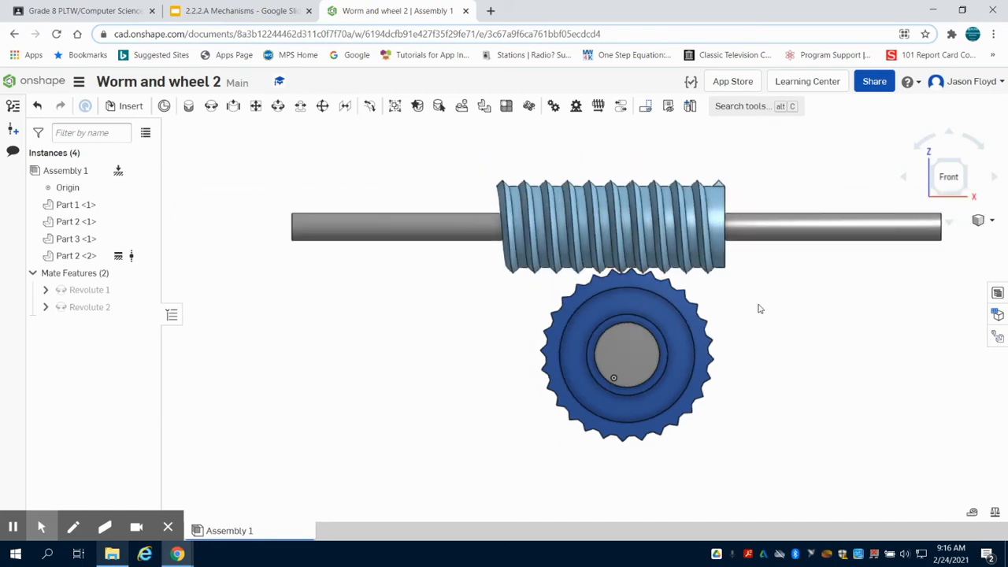
right_click_drag(759, 309, 783, 286)
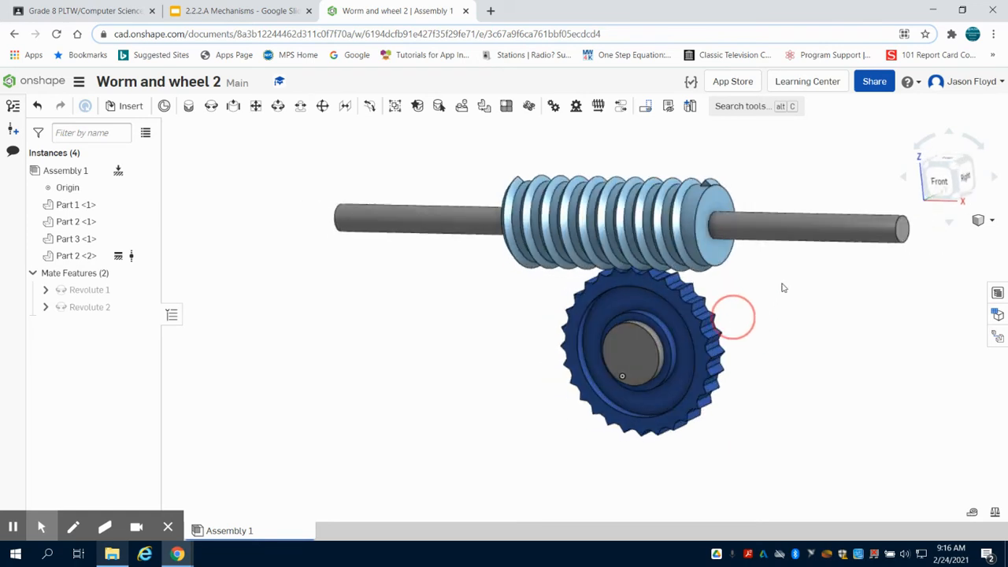
left_click(966, 179)
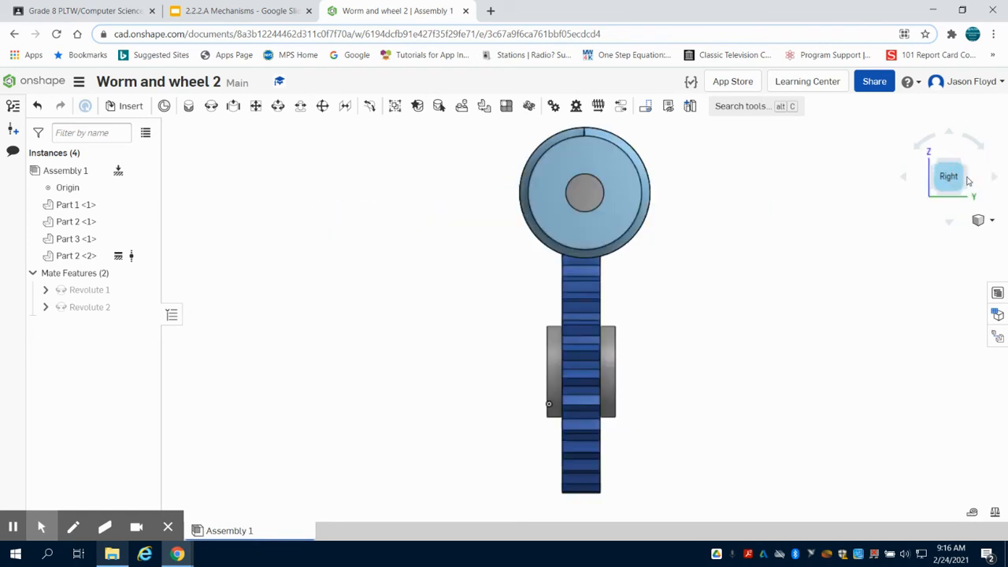
left_click(922, 155)
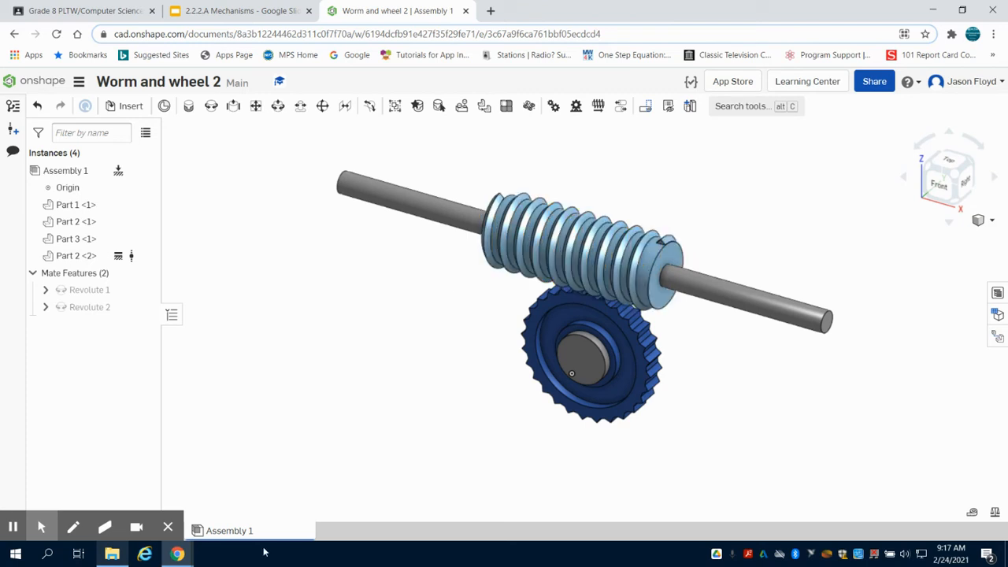
- Create a gear relation between the Revolute 2 and Revolute 1 mates and set its relation ratio
left_click(557, 107)
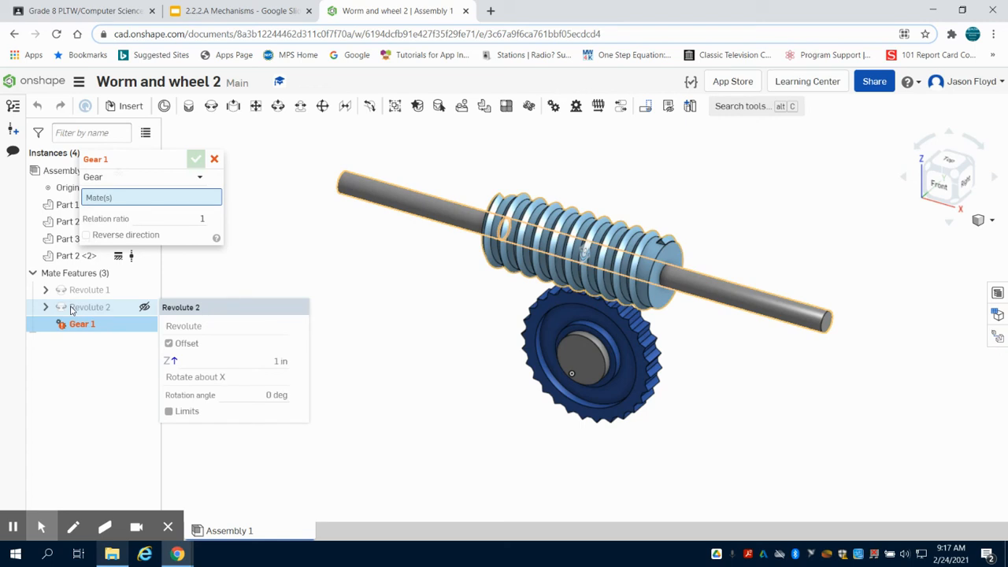
left_click(72, 308)
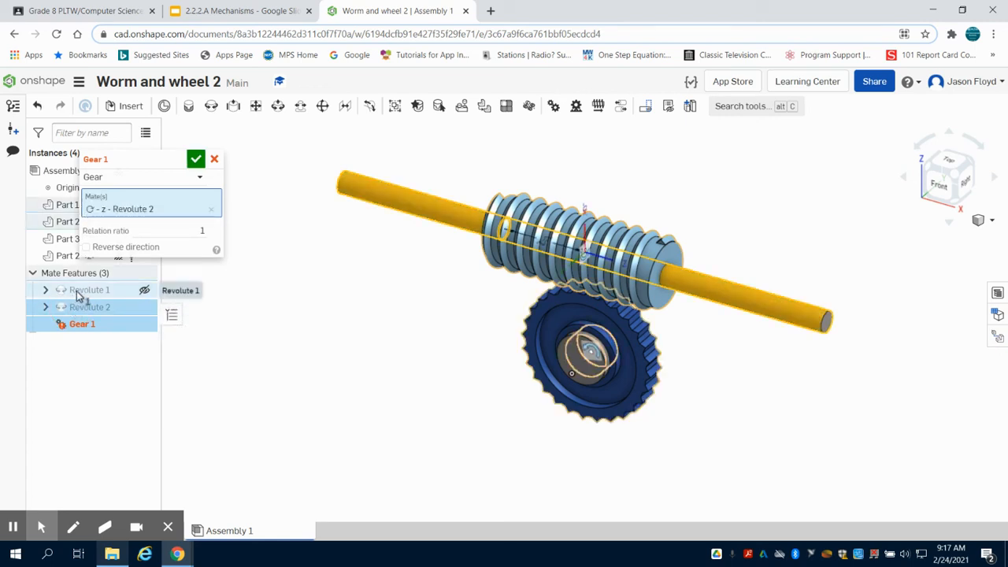
left_click(78, 292)
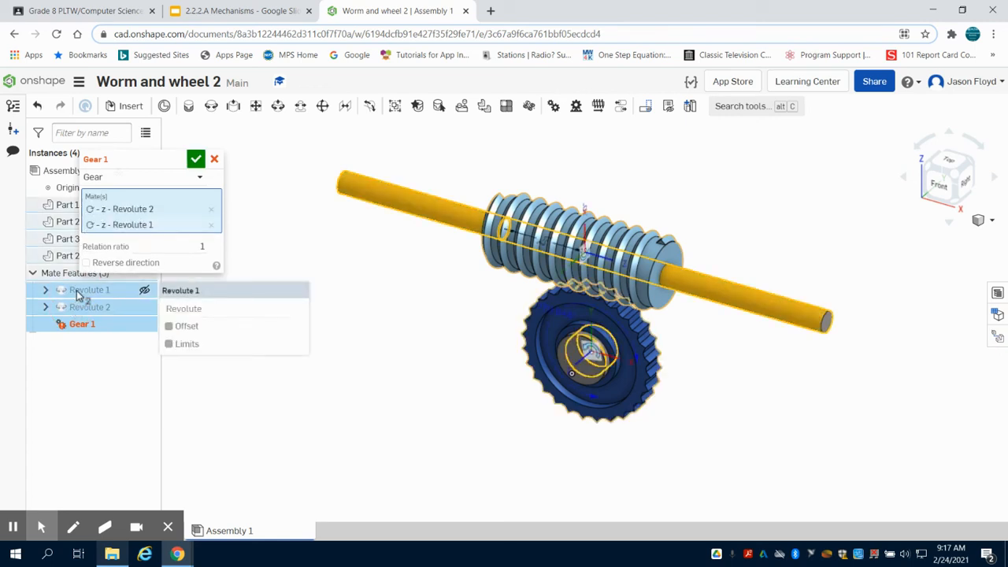
mouse_move(53, 526)
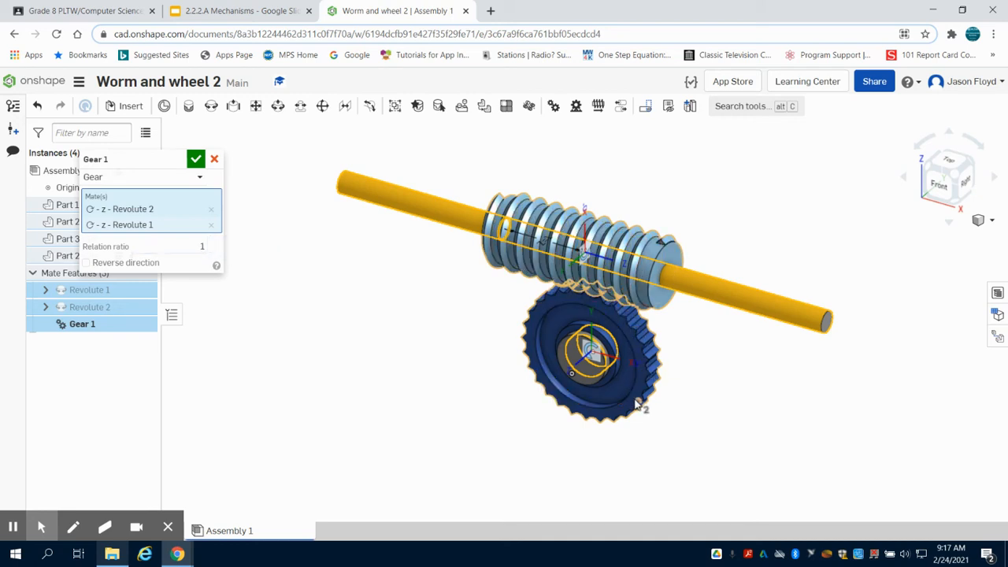
left_click(202, 248)
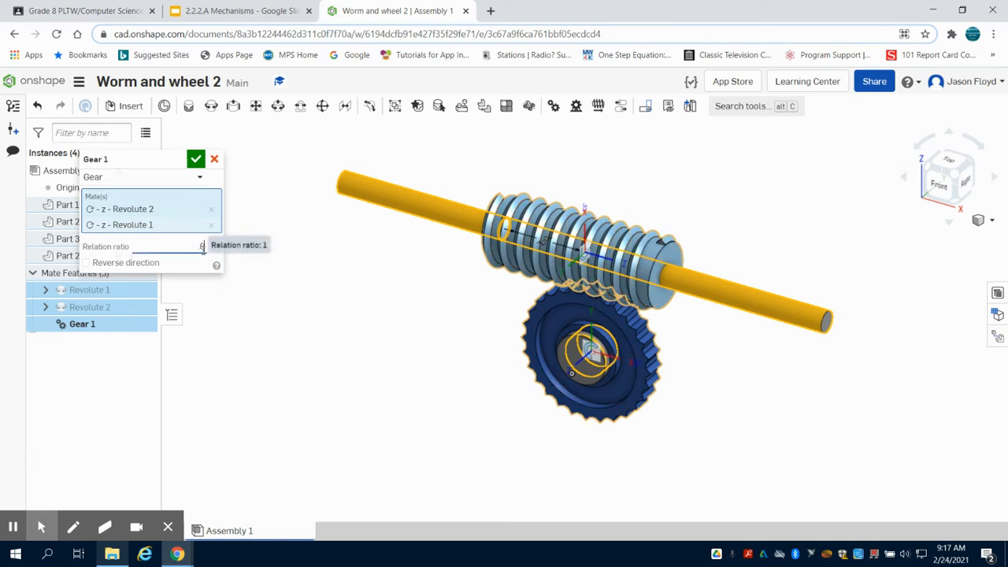
left_click(195, 161)
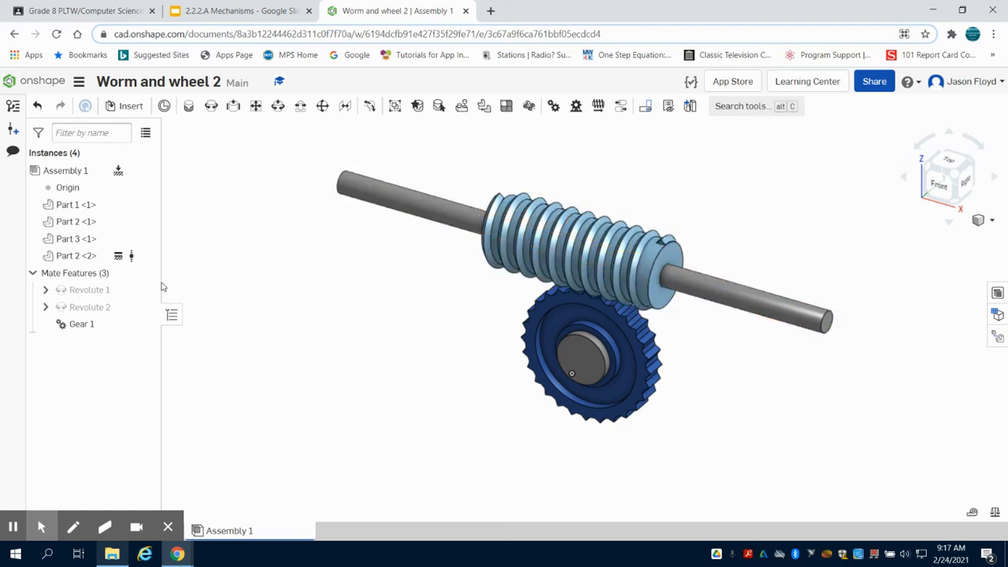
- Animate the Revolute 2 mate with Loop playback to watch the worm drive the wheel
right_click(93, 295)
left_click(267, 311)
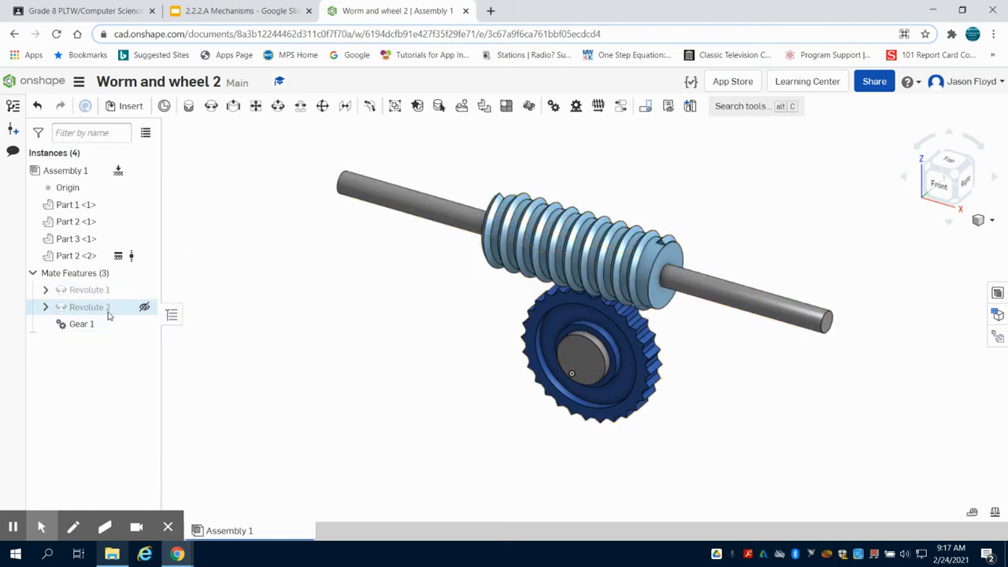
right_click(108, 311)
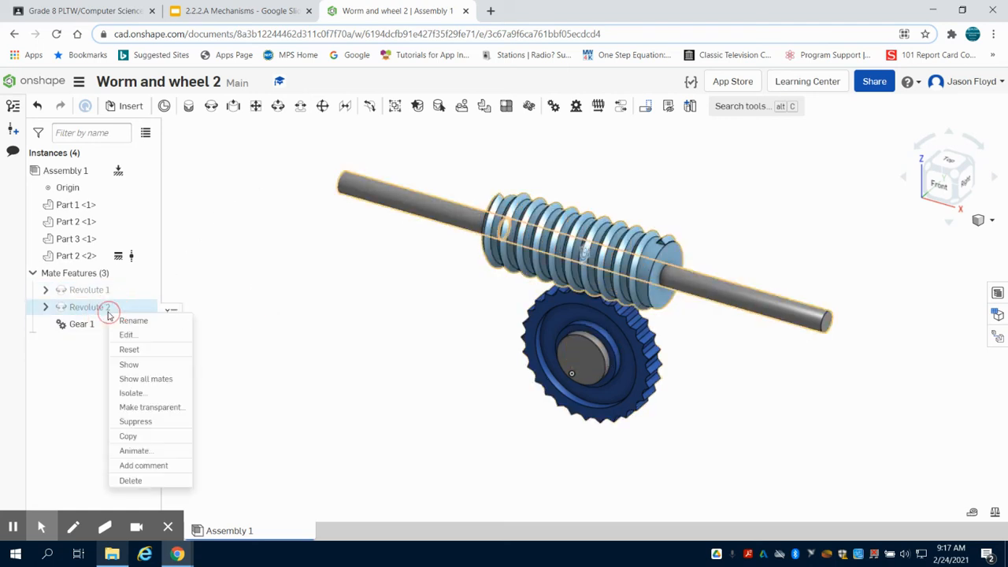
left_click(134, 450)
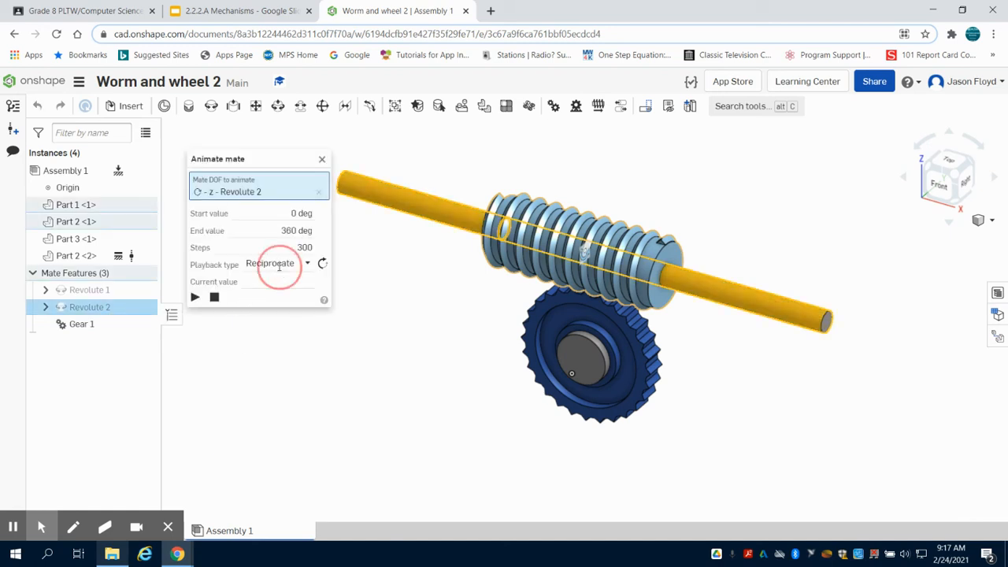
left_click(277, 263)
left_click(272, 322)
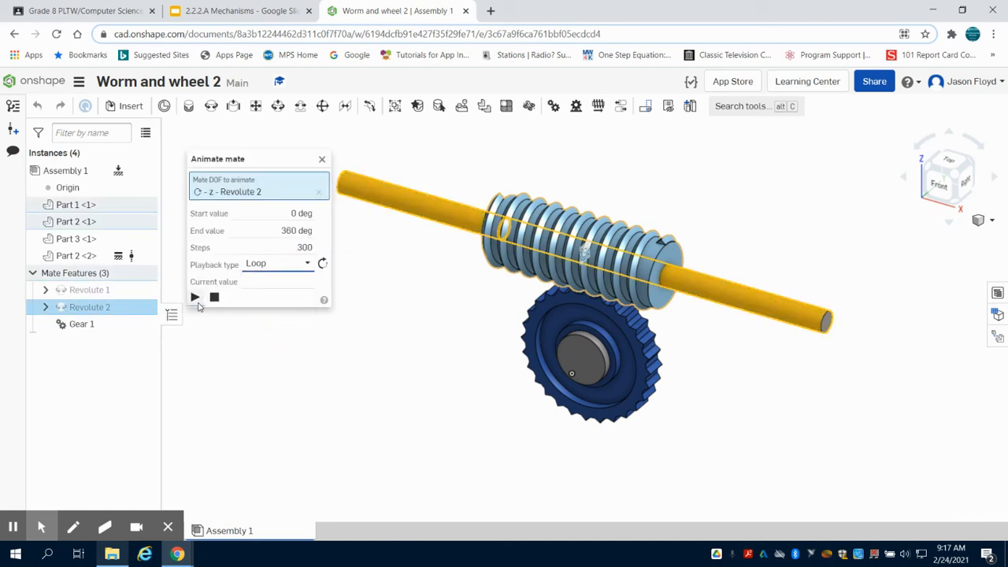
left_click(196, 299)
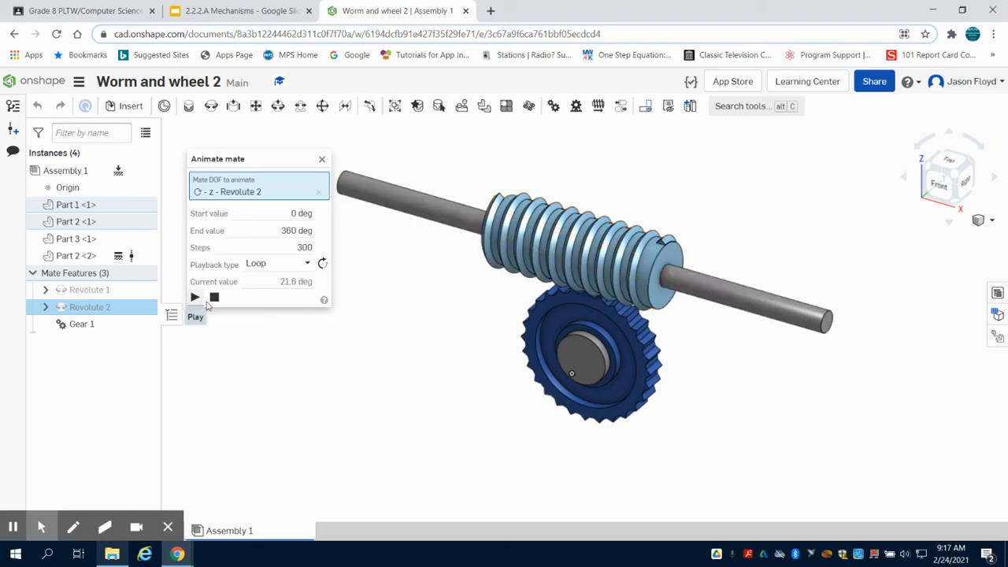
- Set the Revolute 2 animation to 100 steps, replay it to inspect the meshing teeth up close, and end the animation
left_click(305, 248)
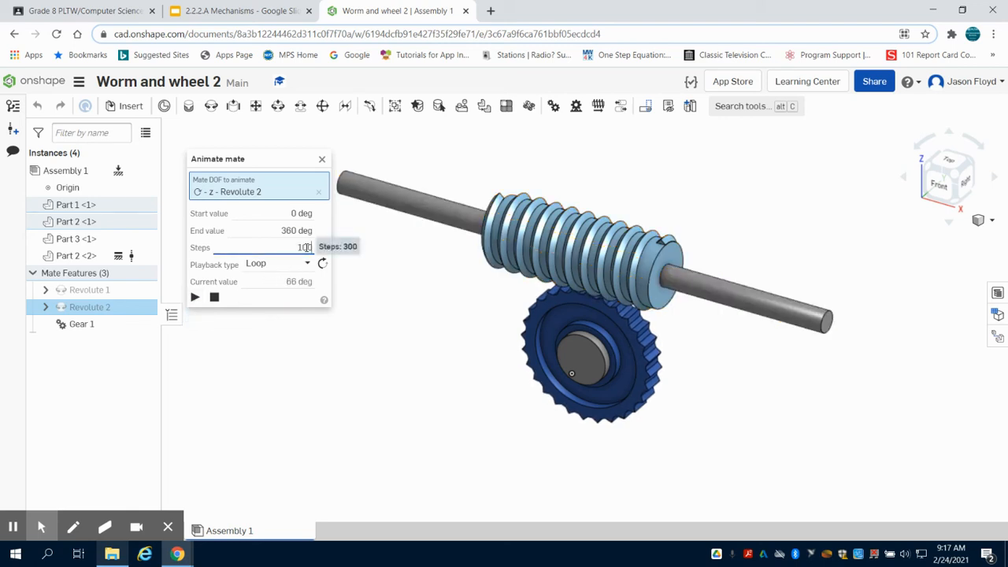
left_click(320, 376)
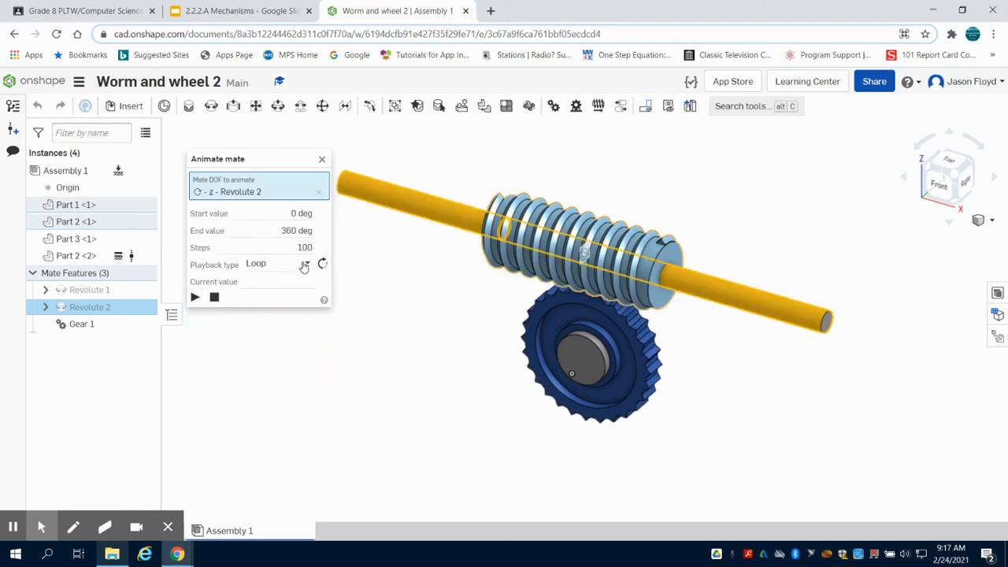
left_click(196, 297)
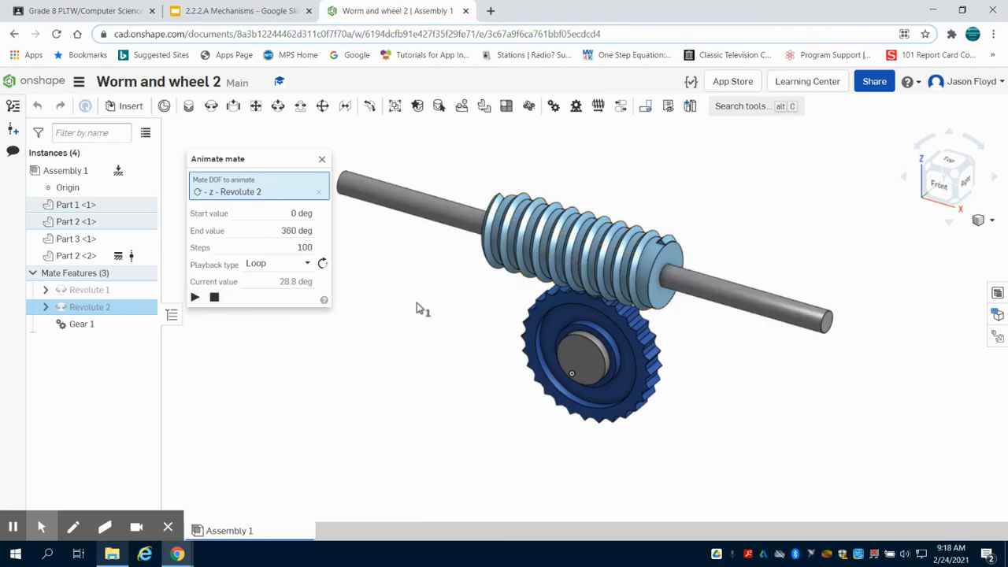
scroll(602, 311, "up", 5)
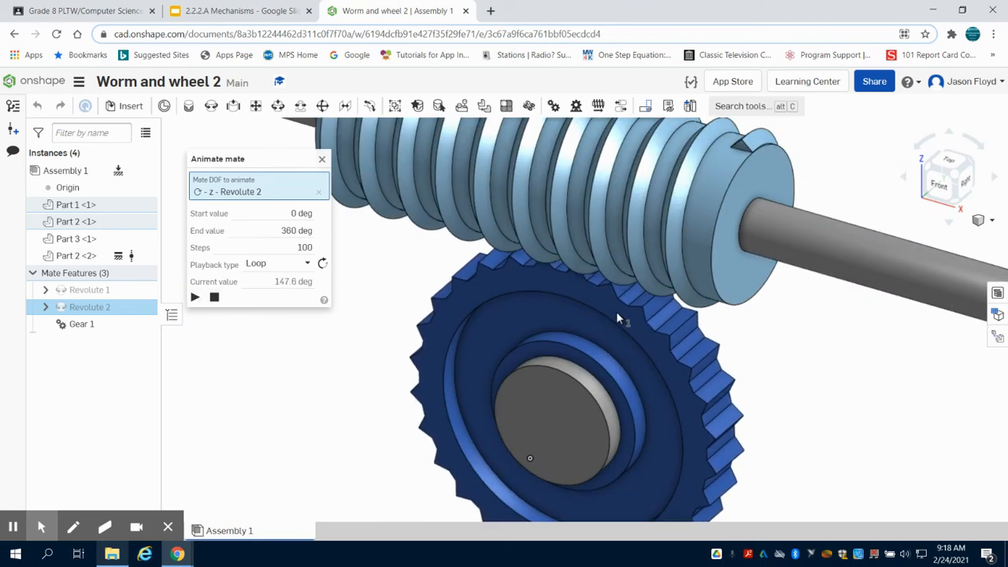
scroll(616, 311, "down", 3)
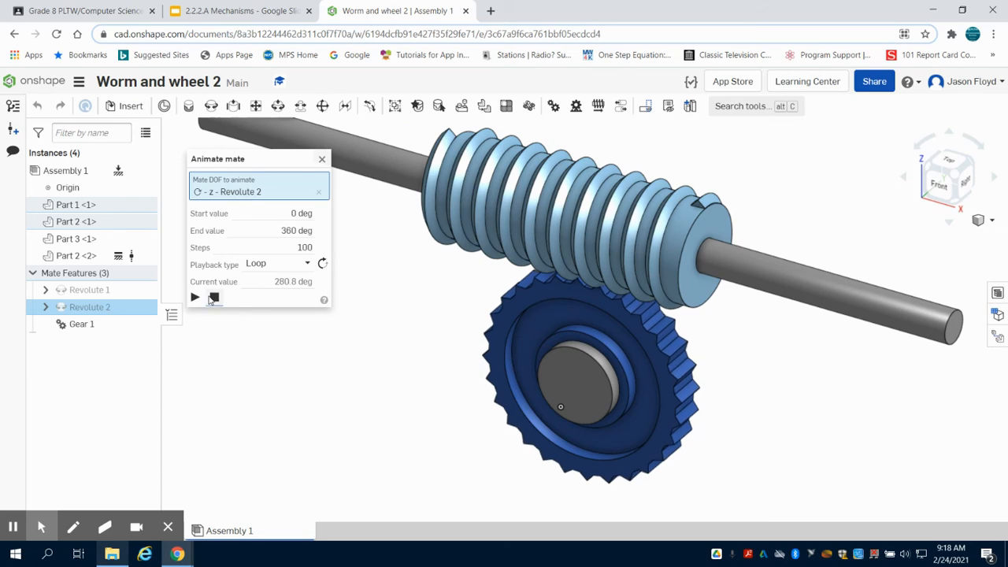
left_click(320, 160)
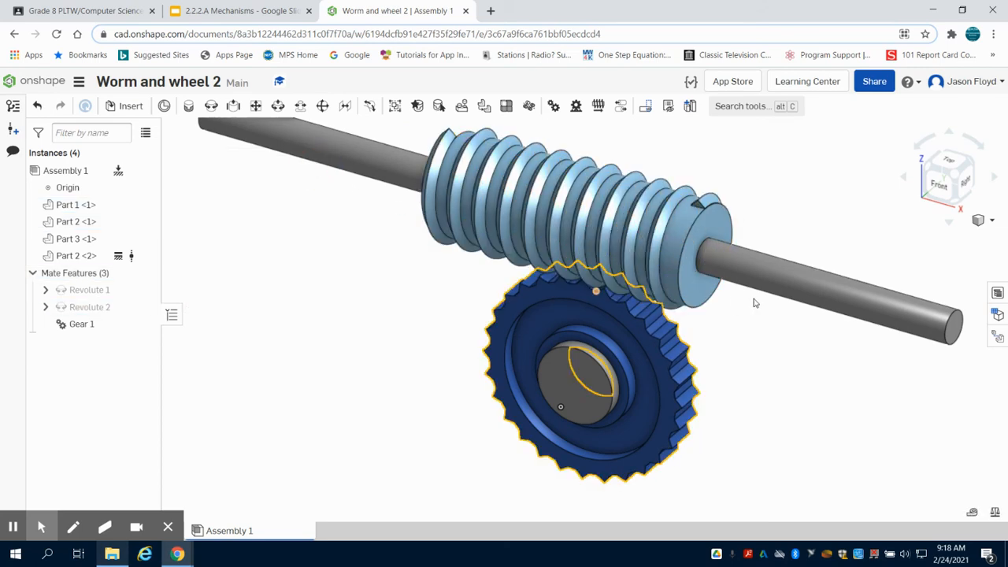
- Fix the worm's shaft in place
right_click(803, 290)
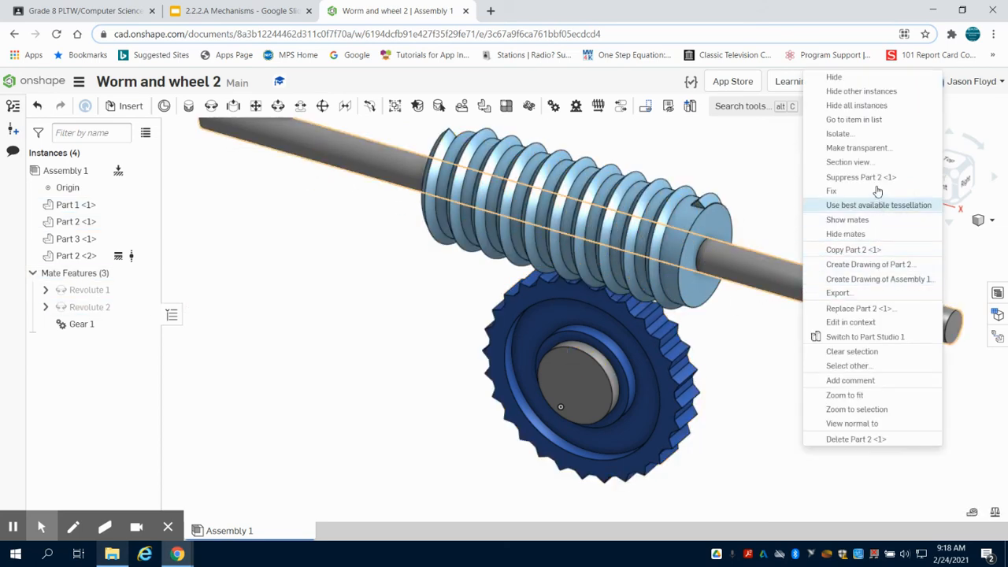
left_click(831, 191)
scroll(494, 271, "down", 2)
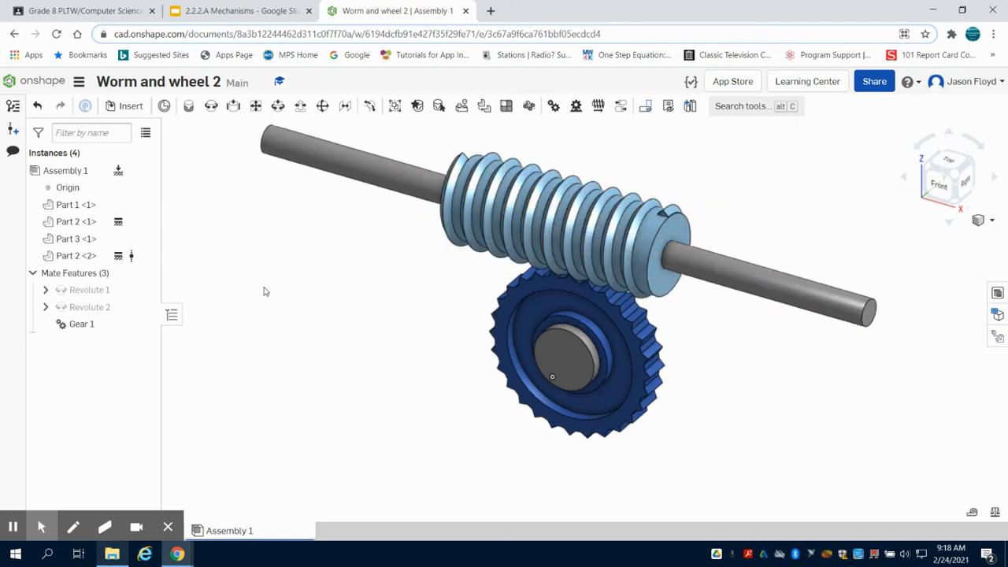
- Animate the Revolute 2 mate with 200 steps and Loop playback, and view the turning worm and wheel from nearly the front
right_click(107, 307)
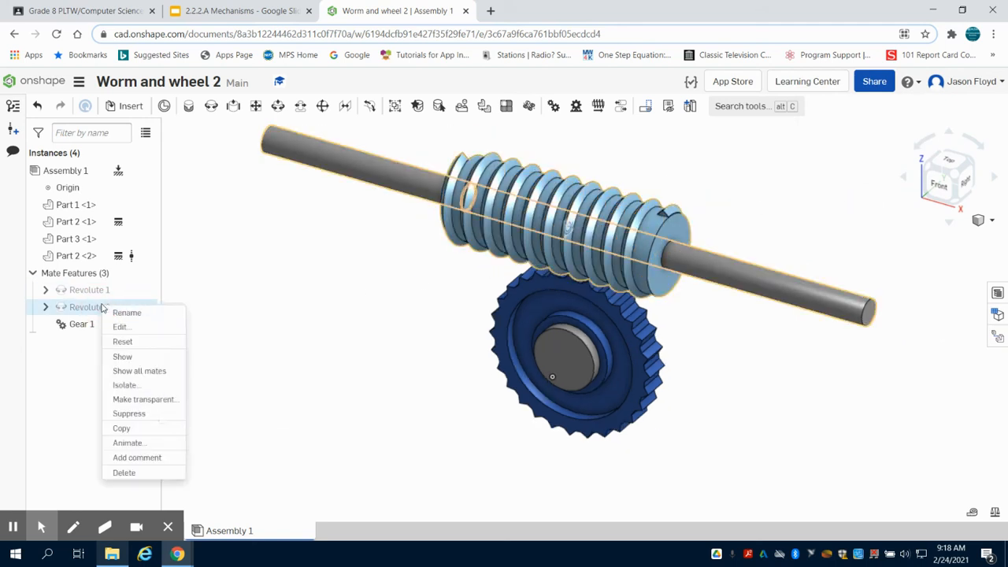
left_click(156, 443)
left_click(304, 247)
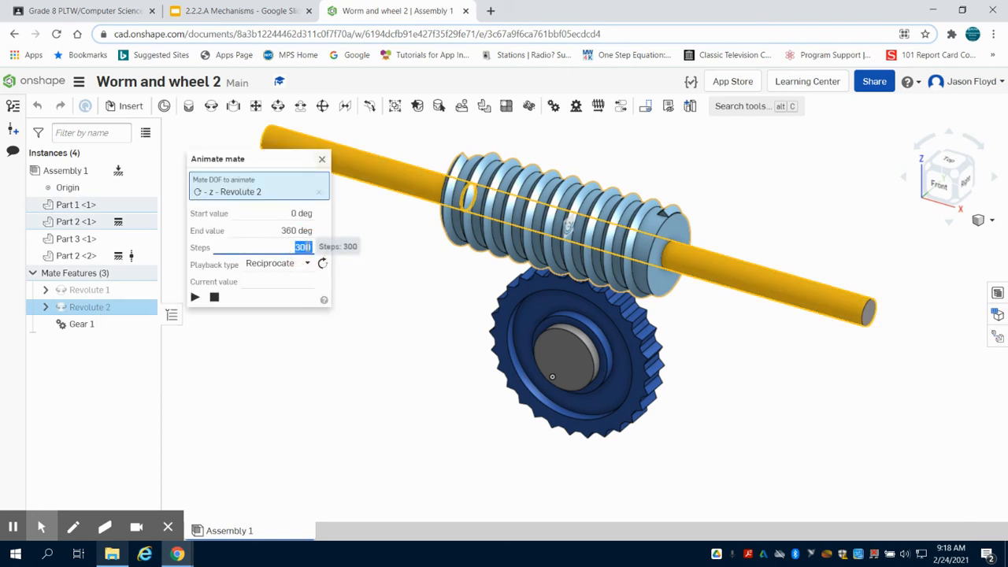
key("BackSpace")
type("200")
left_click(307, 261)
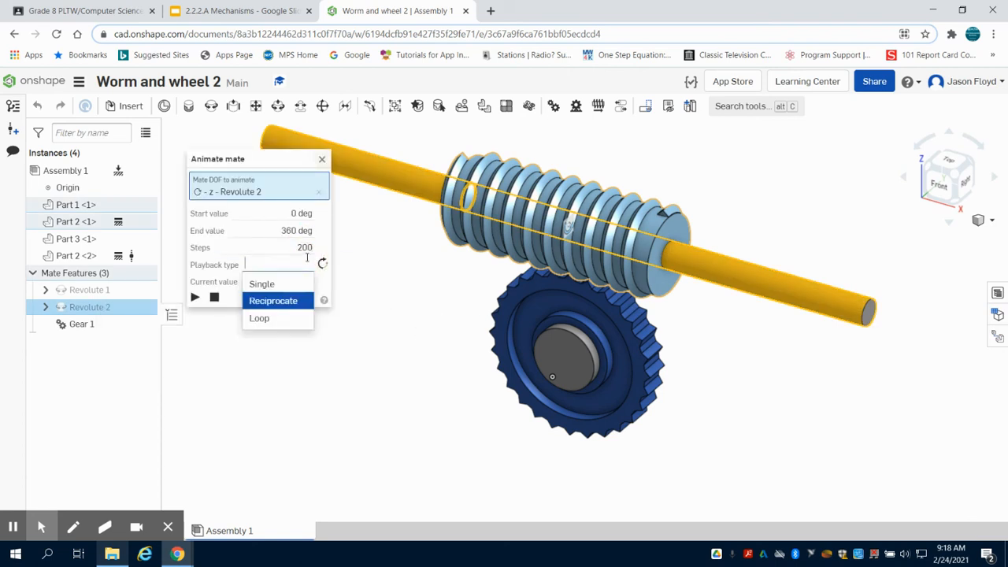
left_click(275, 316)
left_click(194, 297)
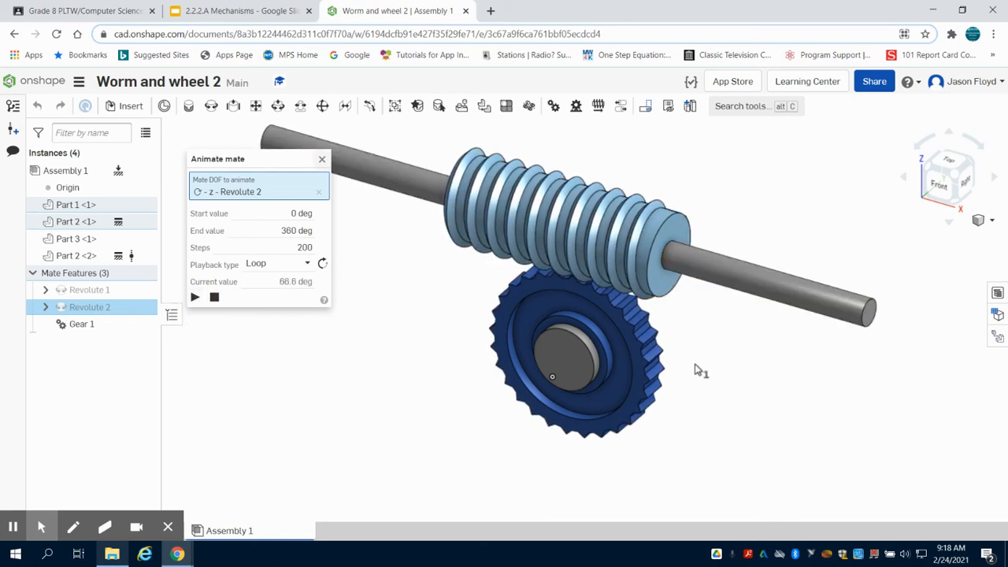
right_click_drag(700, 364, 708, 344)
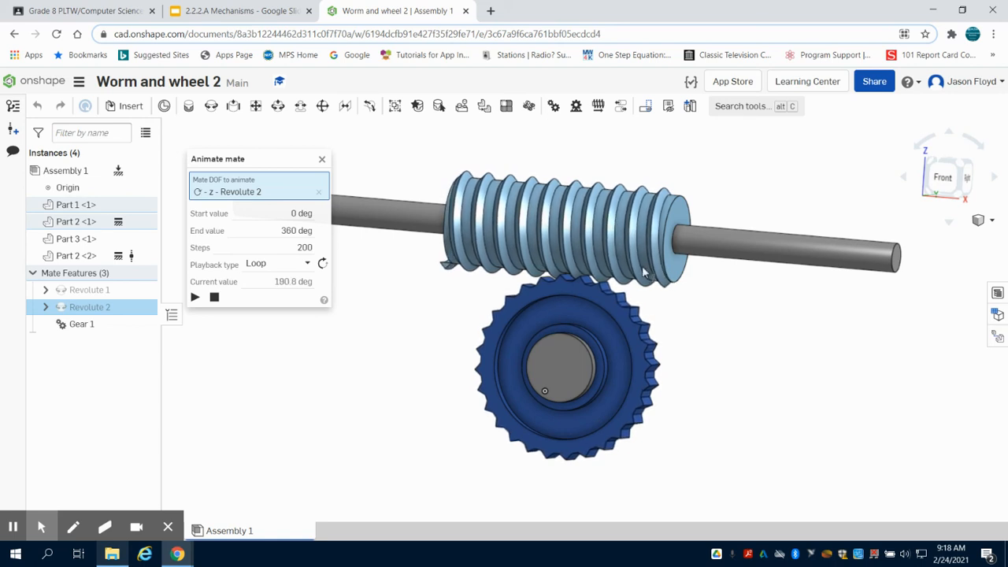
- Replay the Revolute 2 animation with 100 steps and watch the mechanism from an angled view
left_click(306, 249)
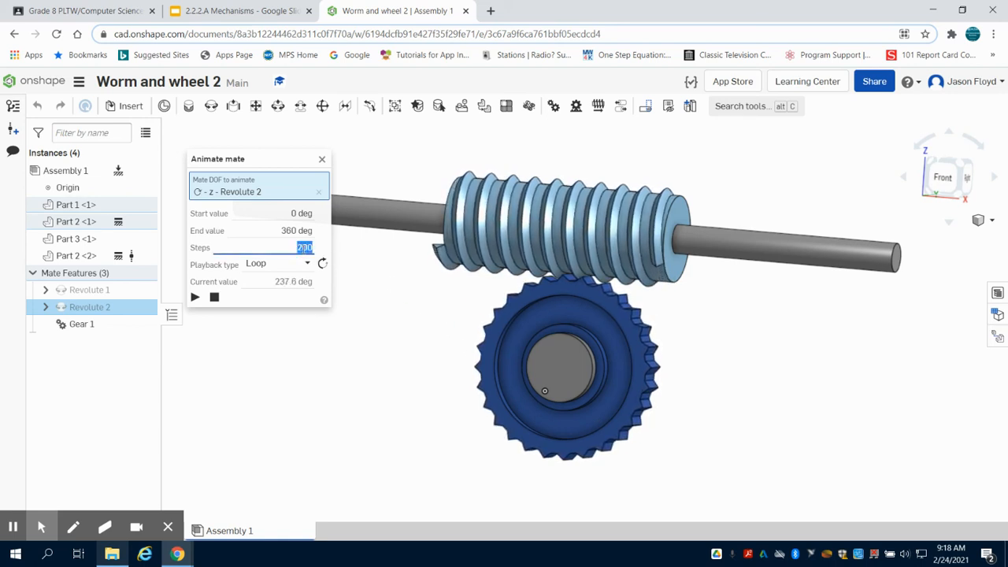
type("100")
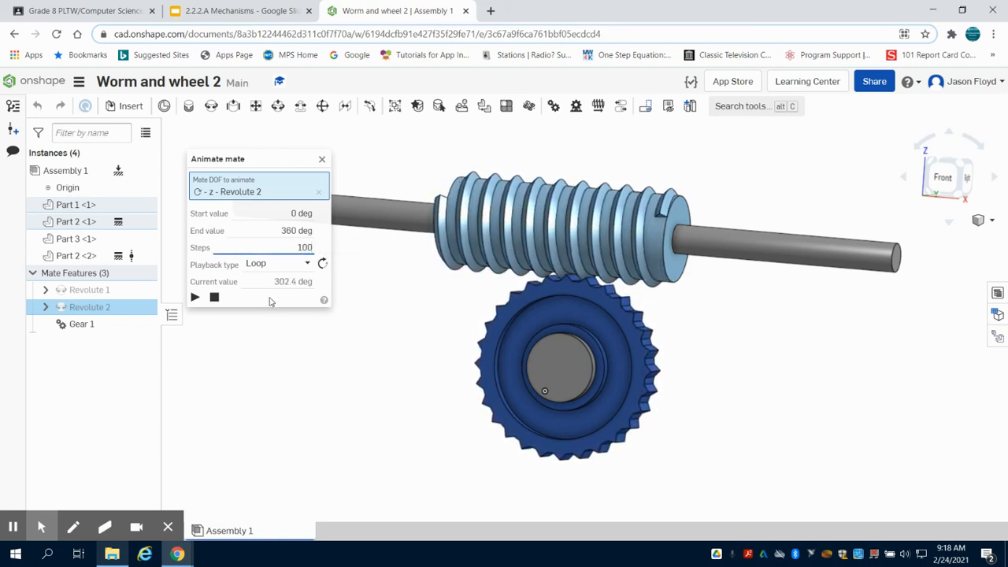
left_click(261, 351)
left_click(195, 298)
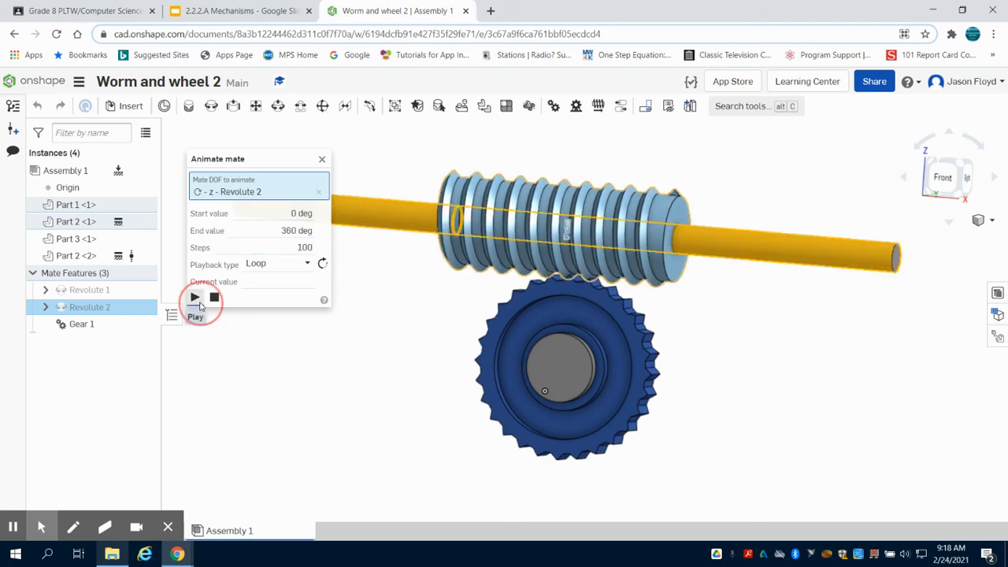
right_click_drag(799, 338, 779, 389)
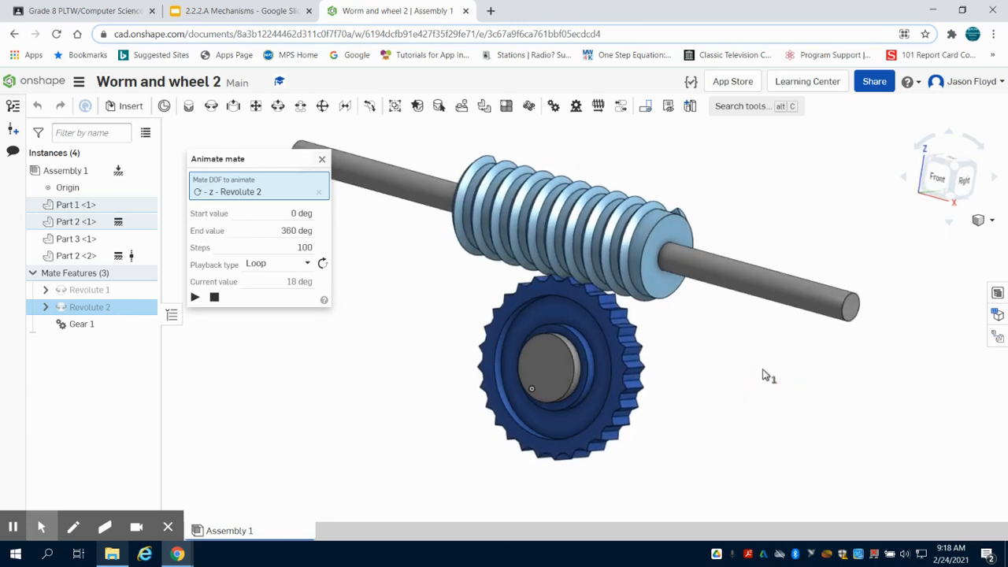